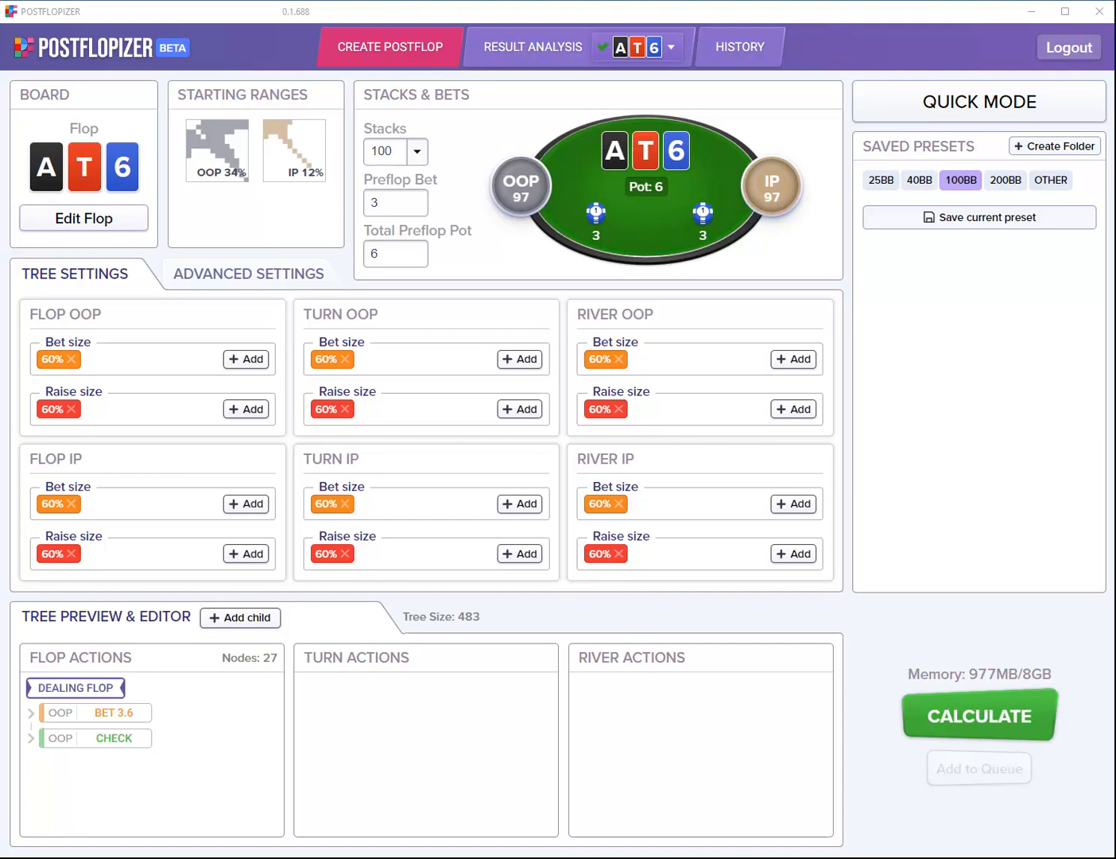
Switch to Quick Mode and set up a 9-max Normal table with UTG against BB as the two active positions.
{"action": "left_click", "coordinate": [939, 103]}
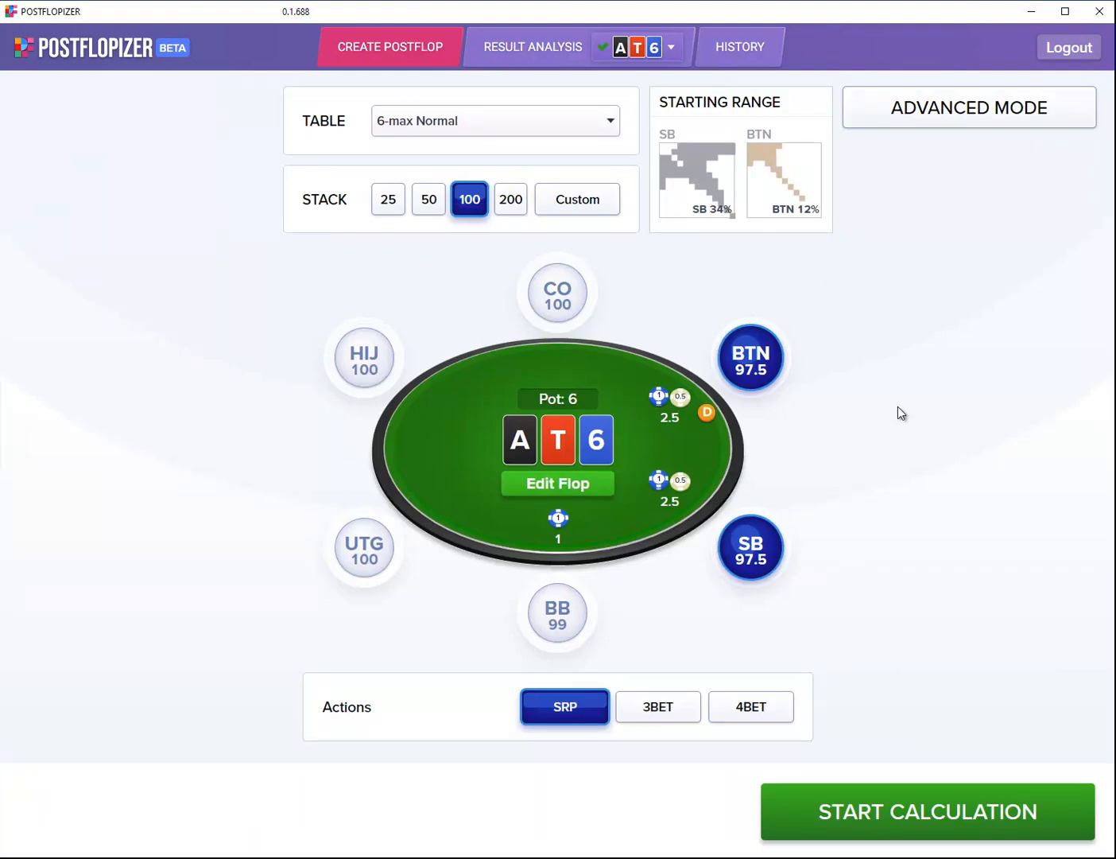
{"action": "left_click", "coordinate": [506, 124]}
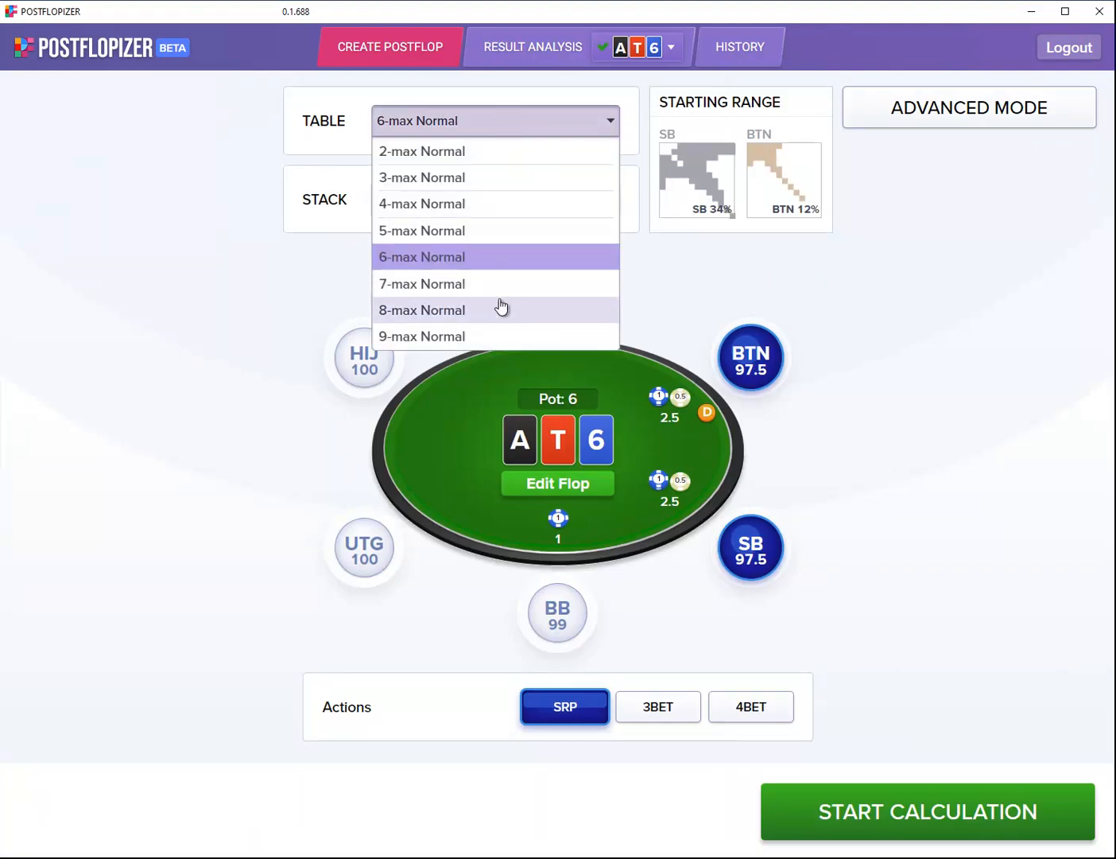
{"action": "left_click", "coordinate": [500, 335]}
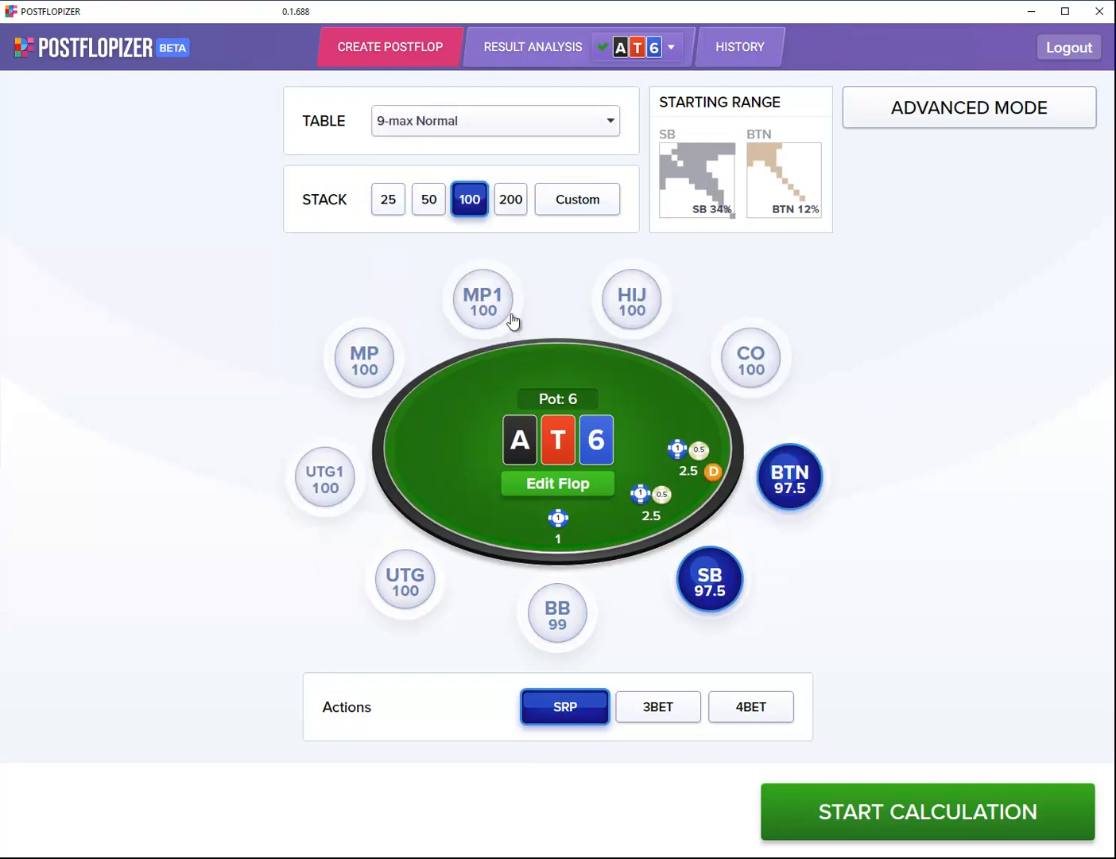
{"action": "left_click", "coordinate": [413, 582]}
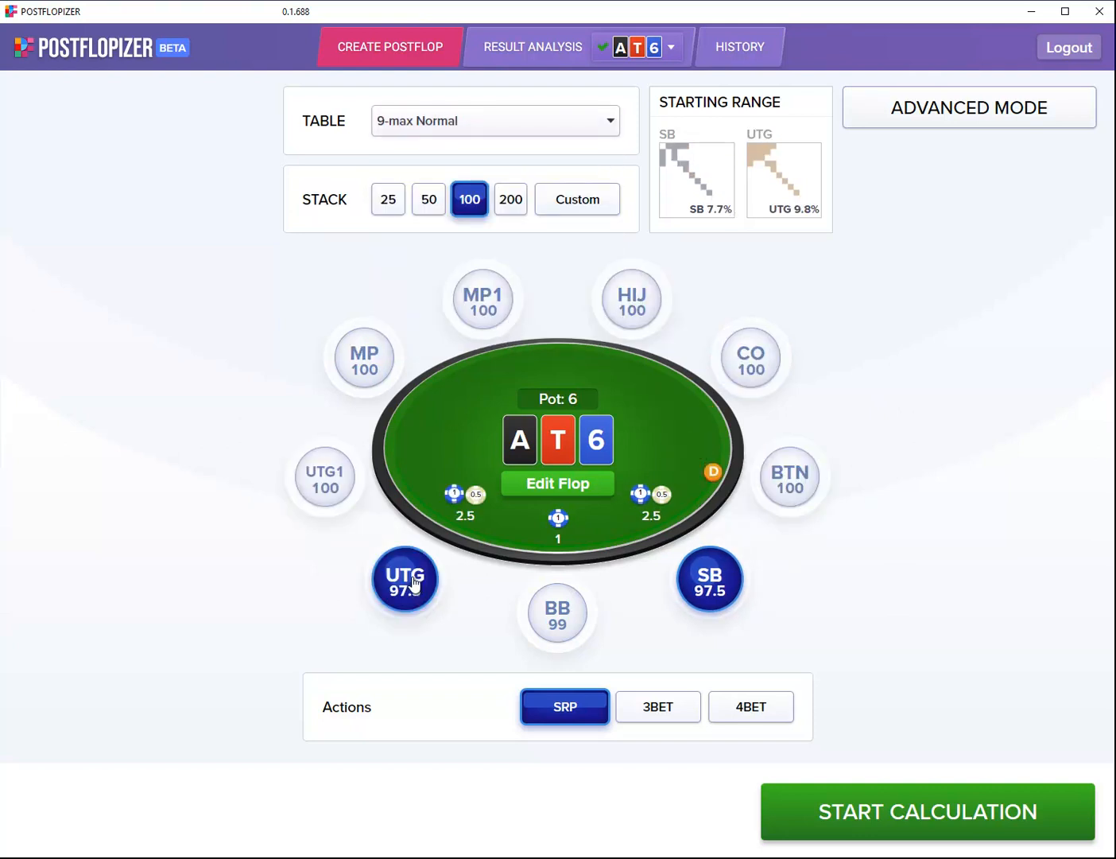
{"action": "left_click", "coordinate": [554, 622]}
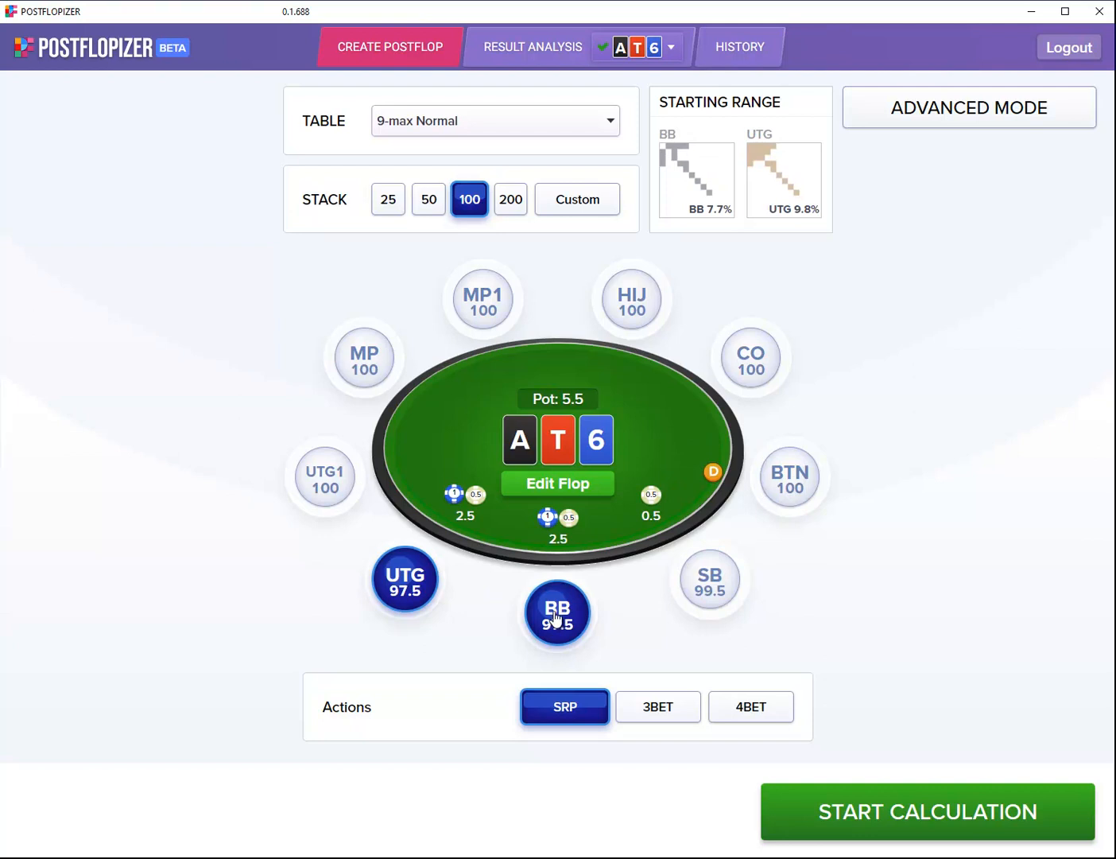
Try the 25 stack size and restore the stack to 100.
{"action": "left_click", "coordinate": [390, 211]}
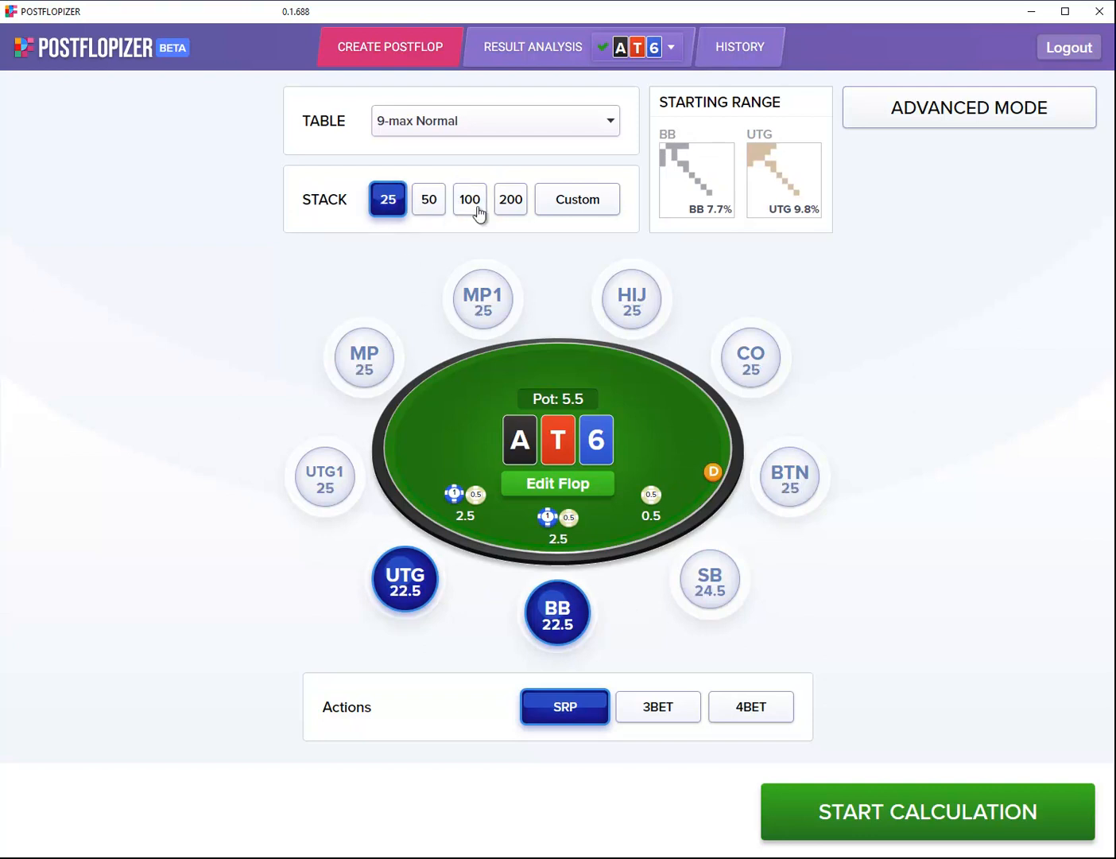
{"action": "left_click", "coordinate": [590, 208]}
{"action": "left_click", "coordinate": [590, 209]}
{"action": "left_click", "coordinate": [477, 209]}
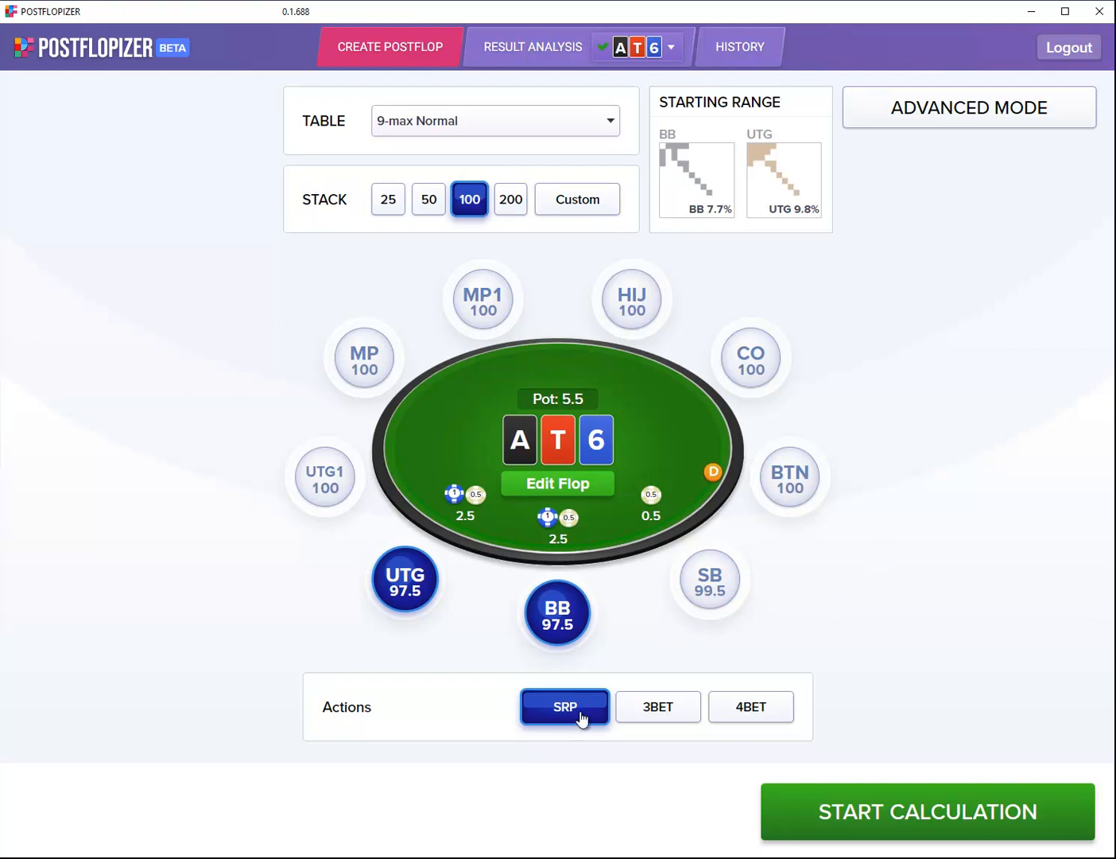
Try the 3BET and 4BET preflop actions and return to SRP.
{"action": "left_click", "coordinate": [675, 717]}
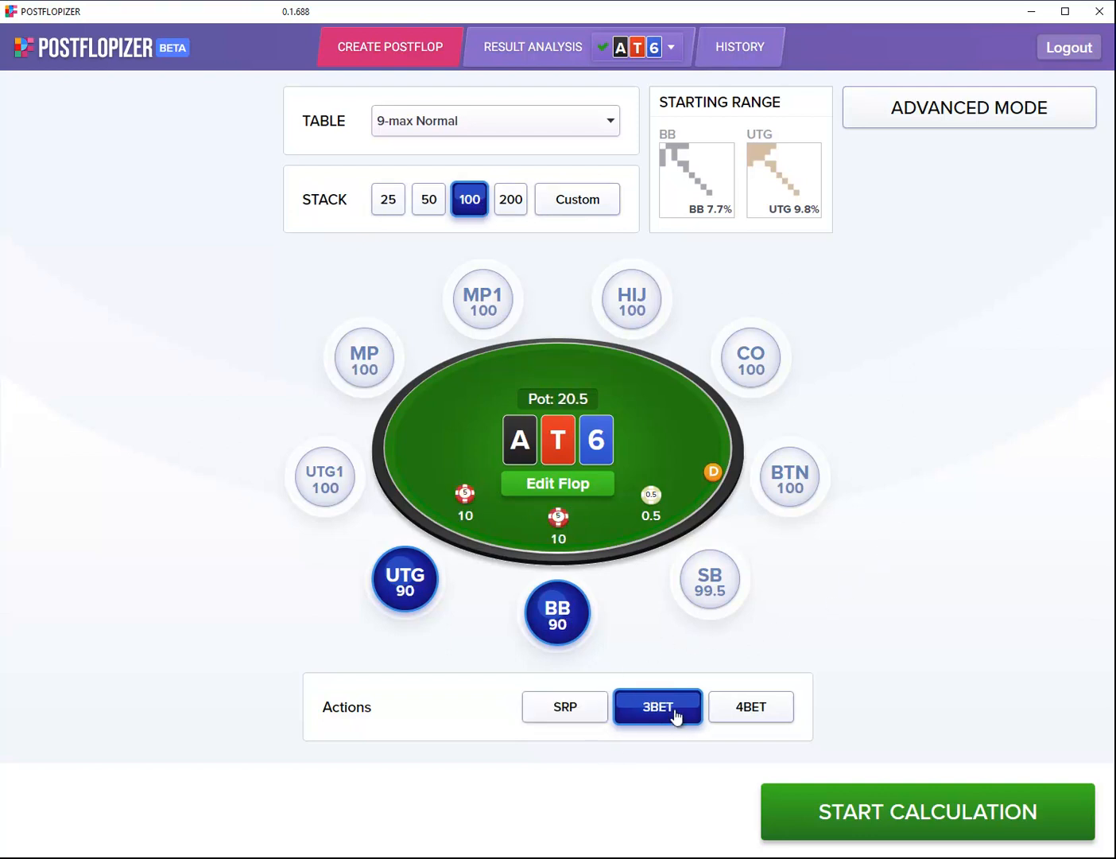
{"action": "left_click", "coordinate": [716, 713]}
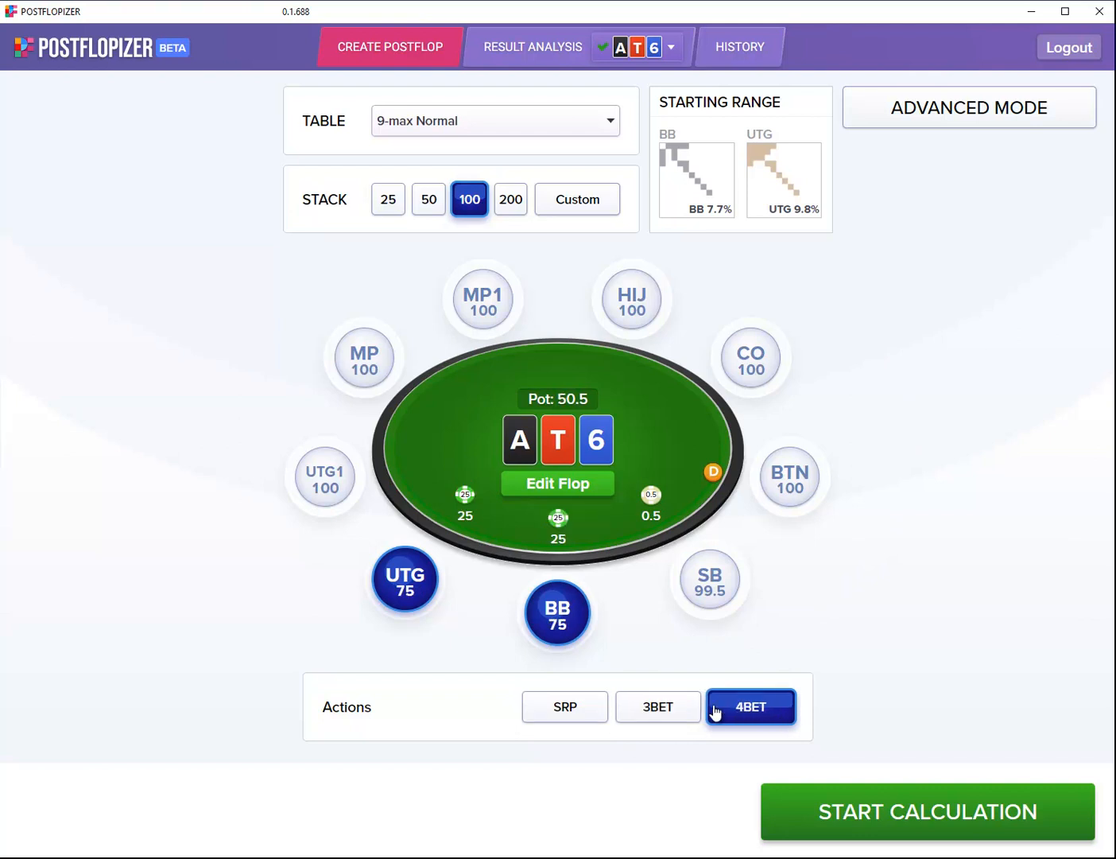
{"action": "left_click", "coordinate": [567, 708]}
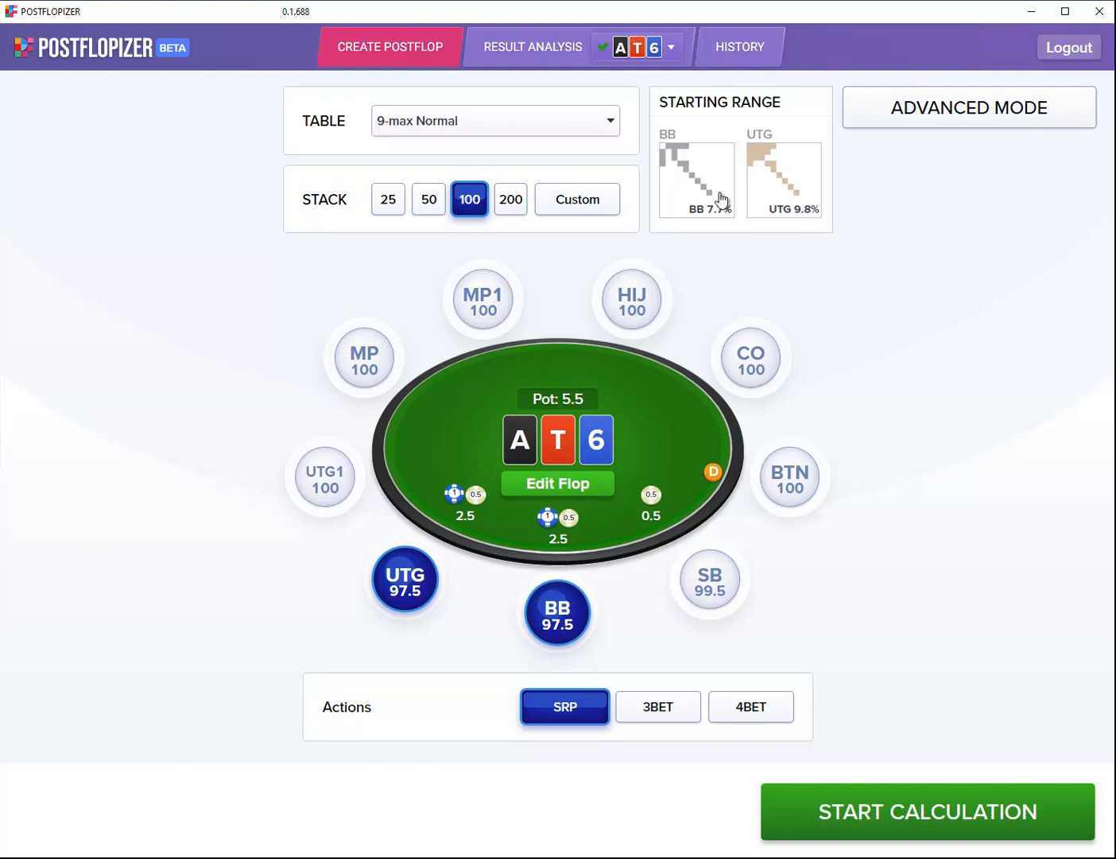
Try customizing the BB starting range by widening it to 22%, removing AKo and QQ, and adding T5s and T6s.
{"action": "left_click", "coordinate": [715, 195]}
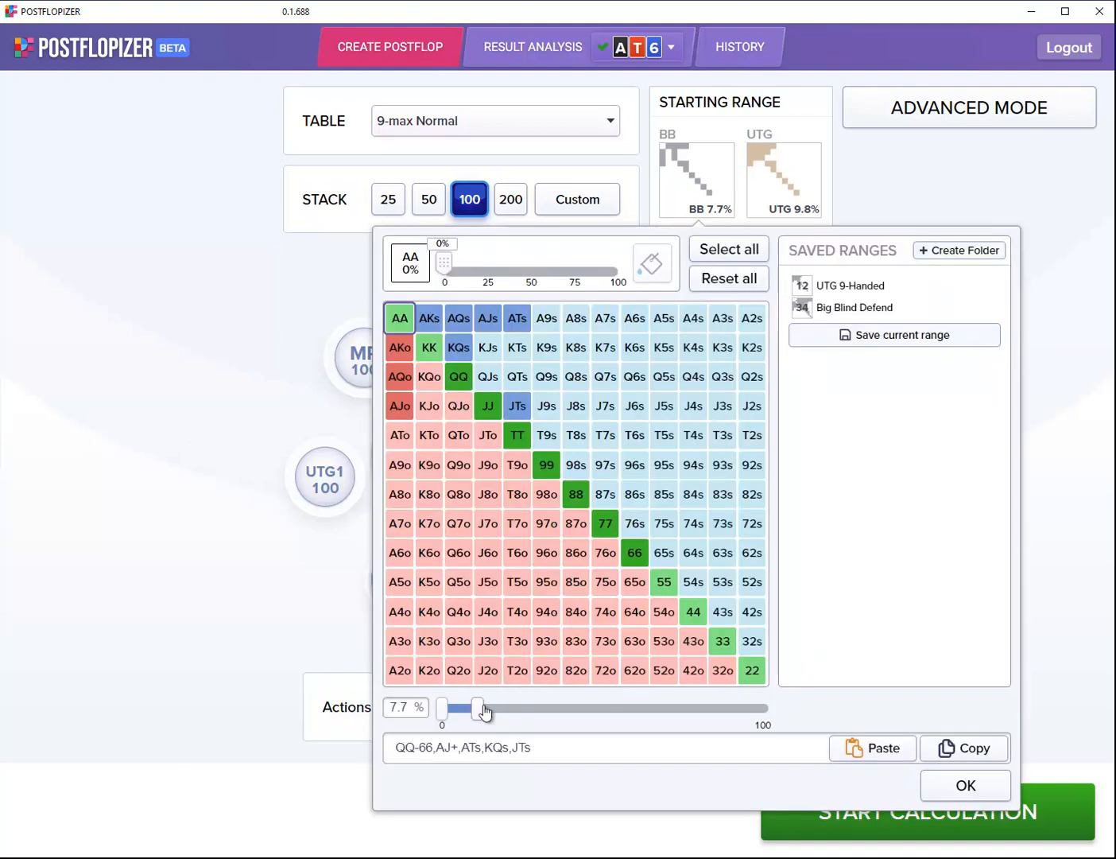
{"action": "left_click_drag", "start_coordinate": [477, 708], "coordinate": [521, 709]}
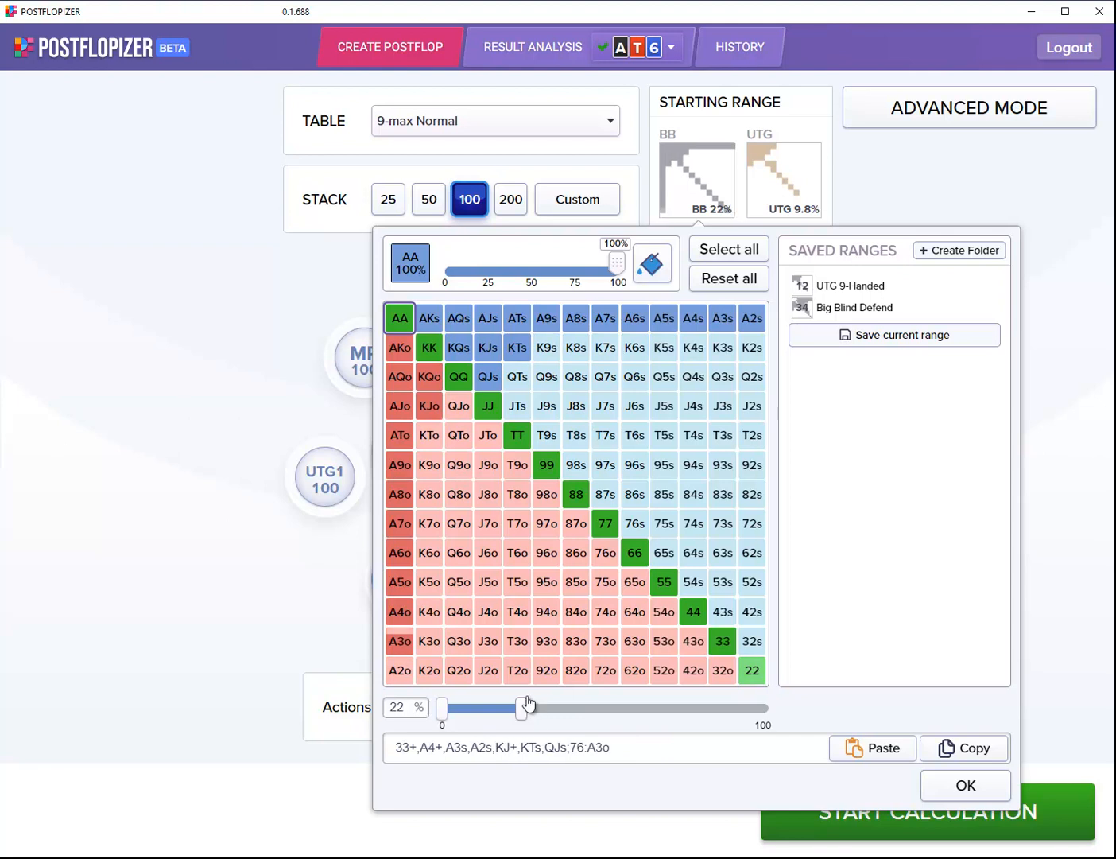
{"action": "left_click", "coordinate": [400, 348]}
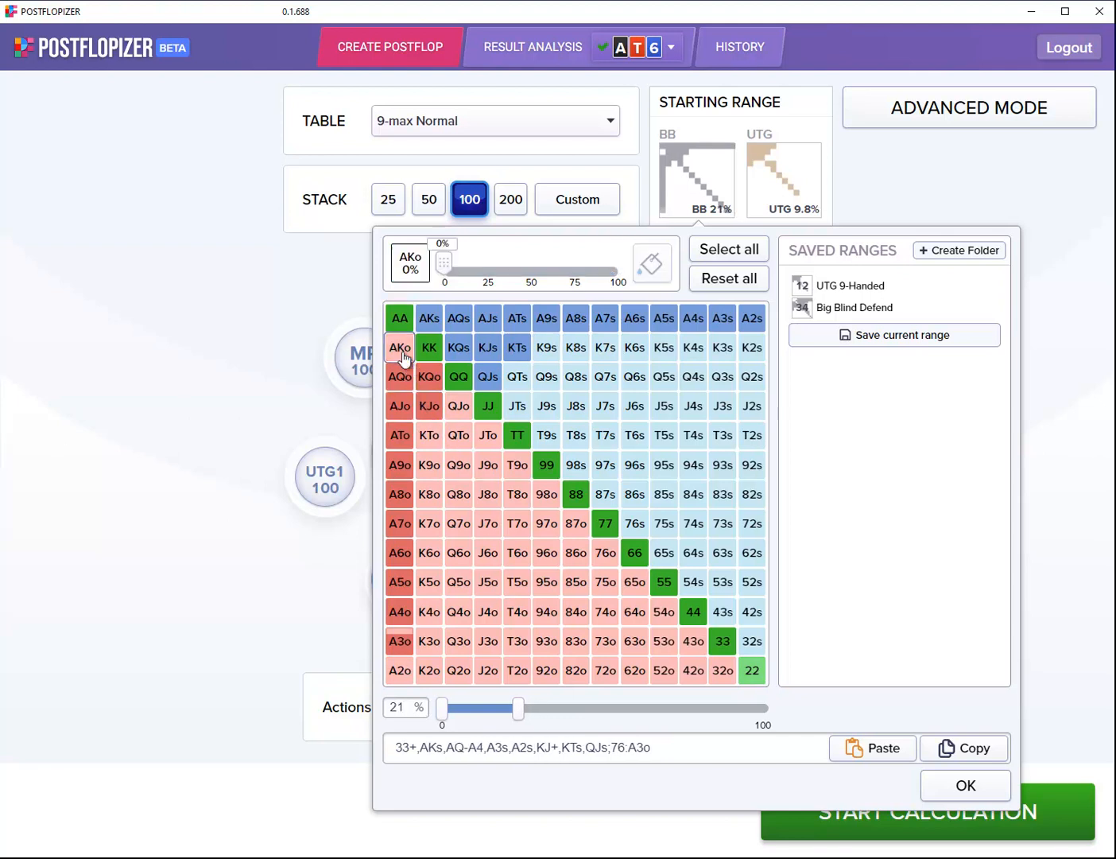
{"action": "left_click", "coordinate": [460, 376]}
{"action": "left_click", "coordinate": [667, 437]}
{"action": "left_click", "coordinate": [635, 439]}
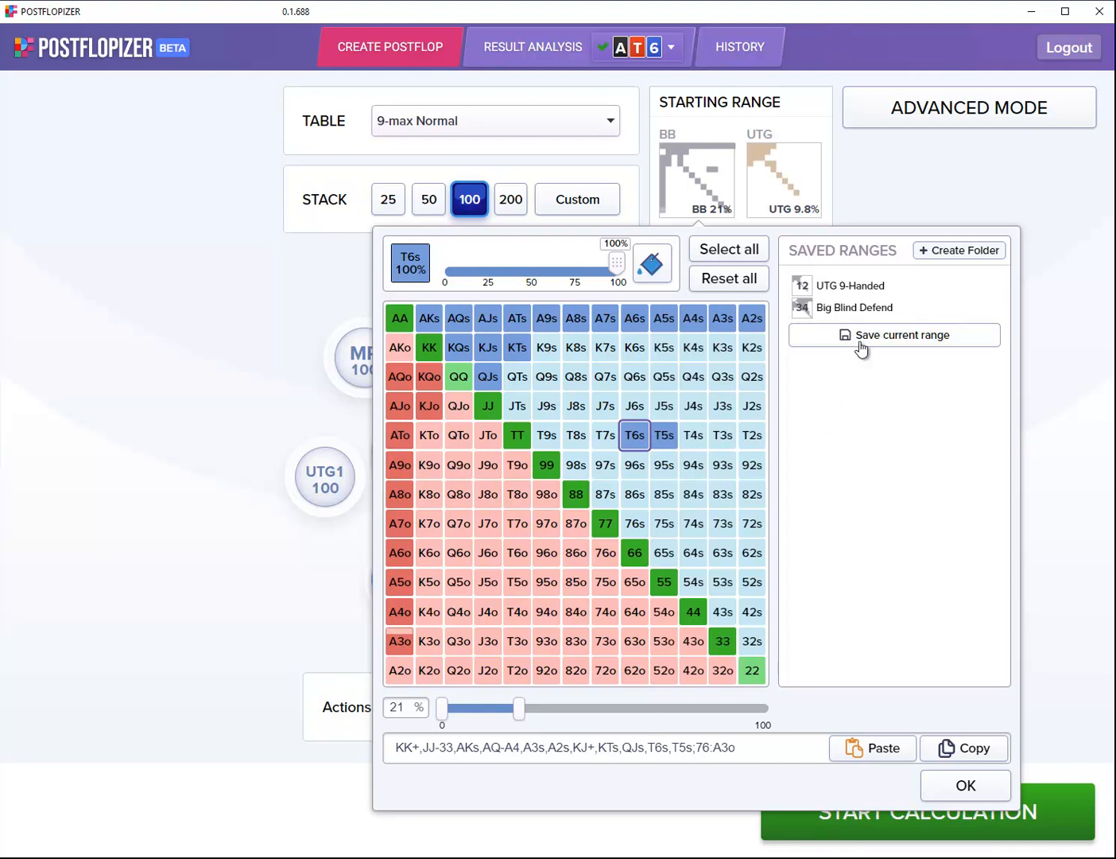
Load the saved Big Blind Defend range for BB and the saved UTG 9-Handed range for UTG, accepting both.
{"action": "left_click", "coordinate": [864, 310]}
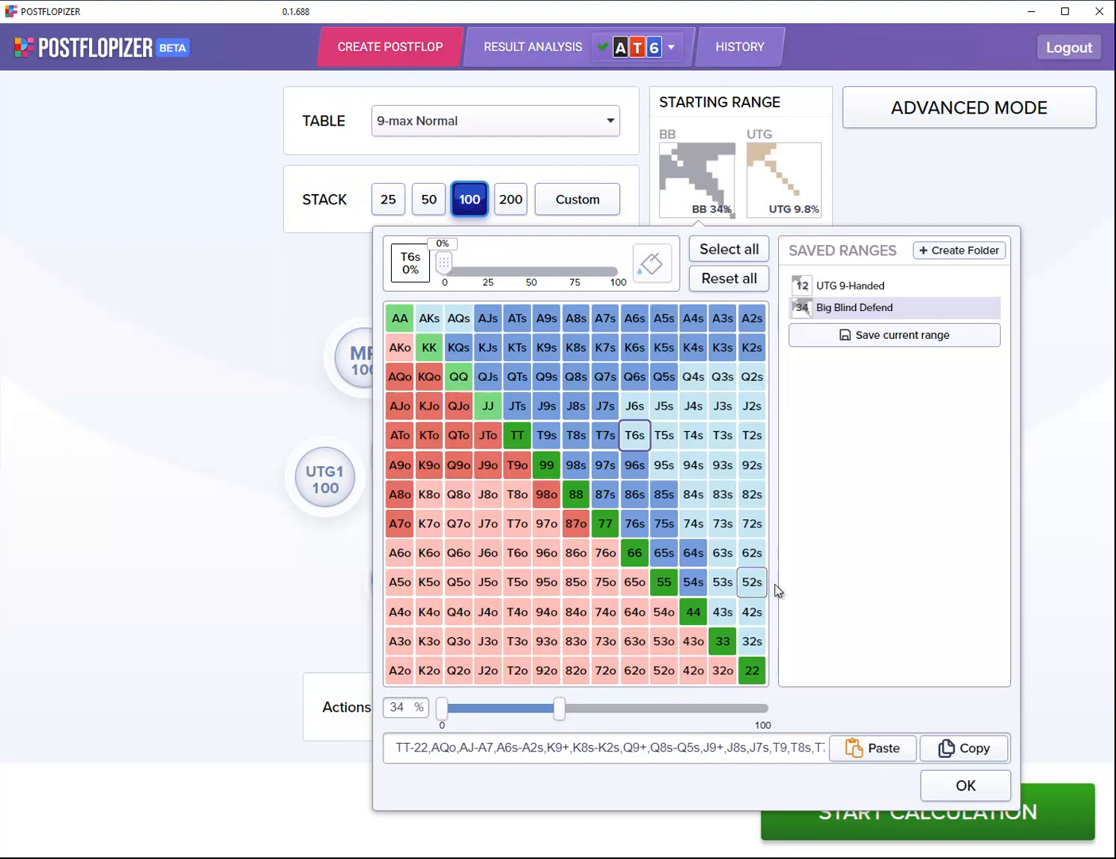
{"action": "left_click", "coordinate": [967, 786]}
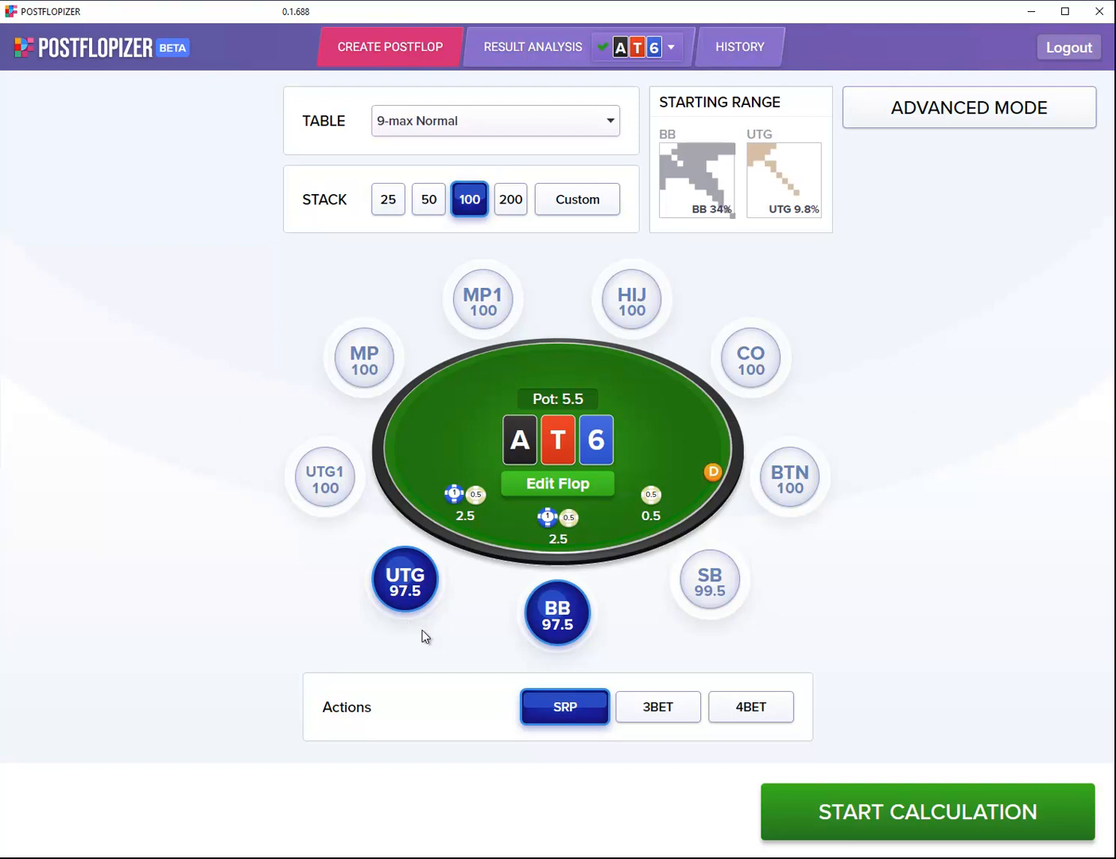
{"action": "left_click", "coordinate": [778, 182]}
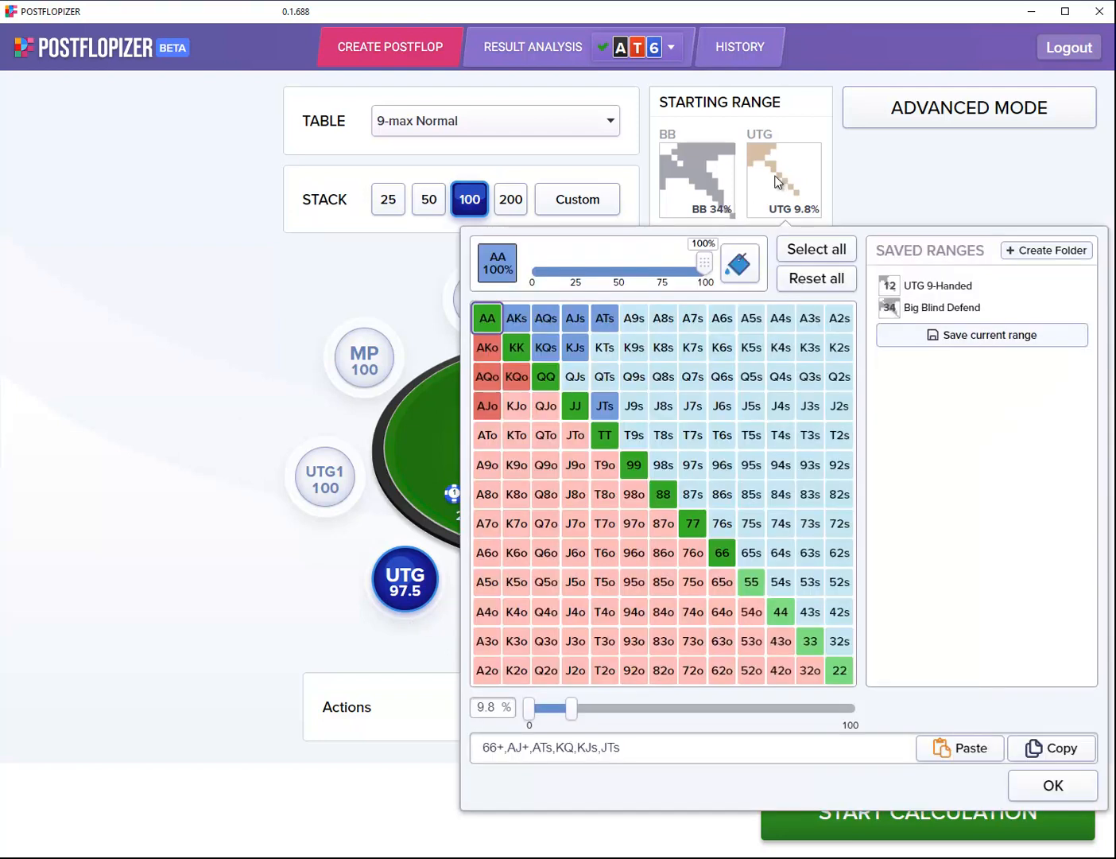
{"action": "left_click", "coordinate": [942, 286]}
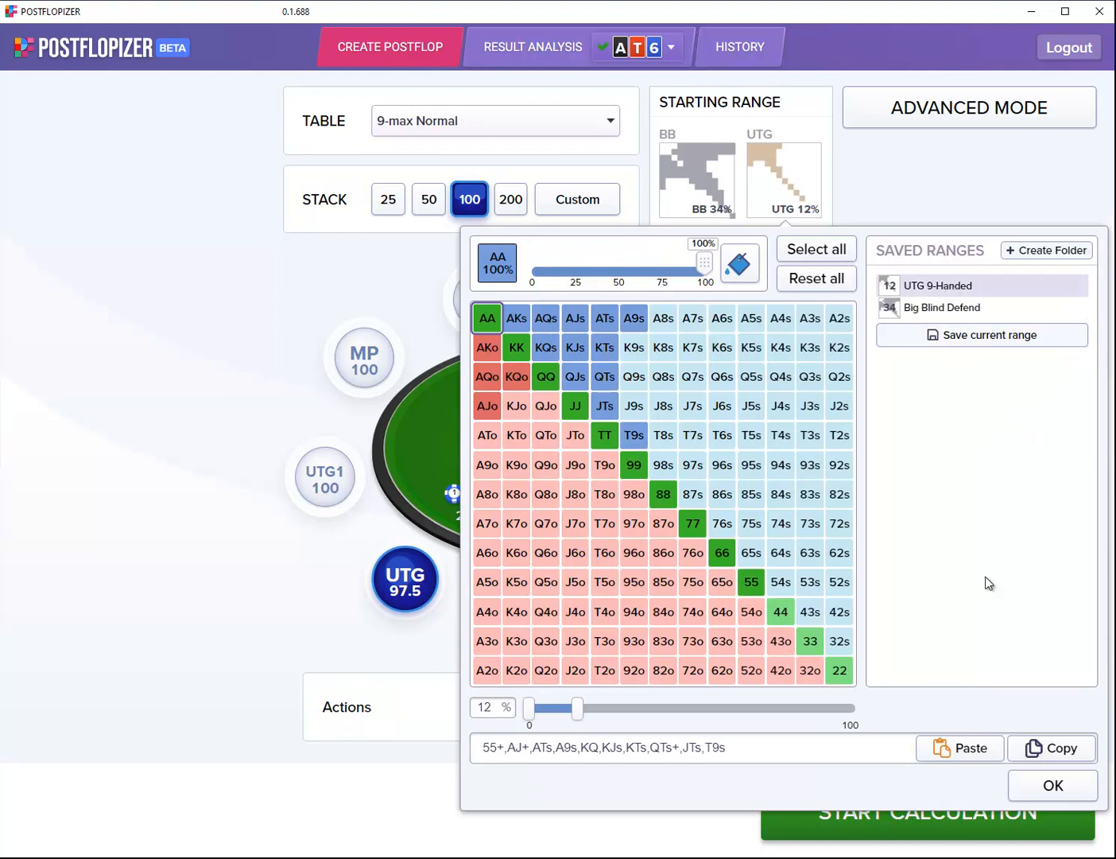
{"action": "left_click", "coordinate": [1059, 786]}
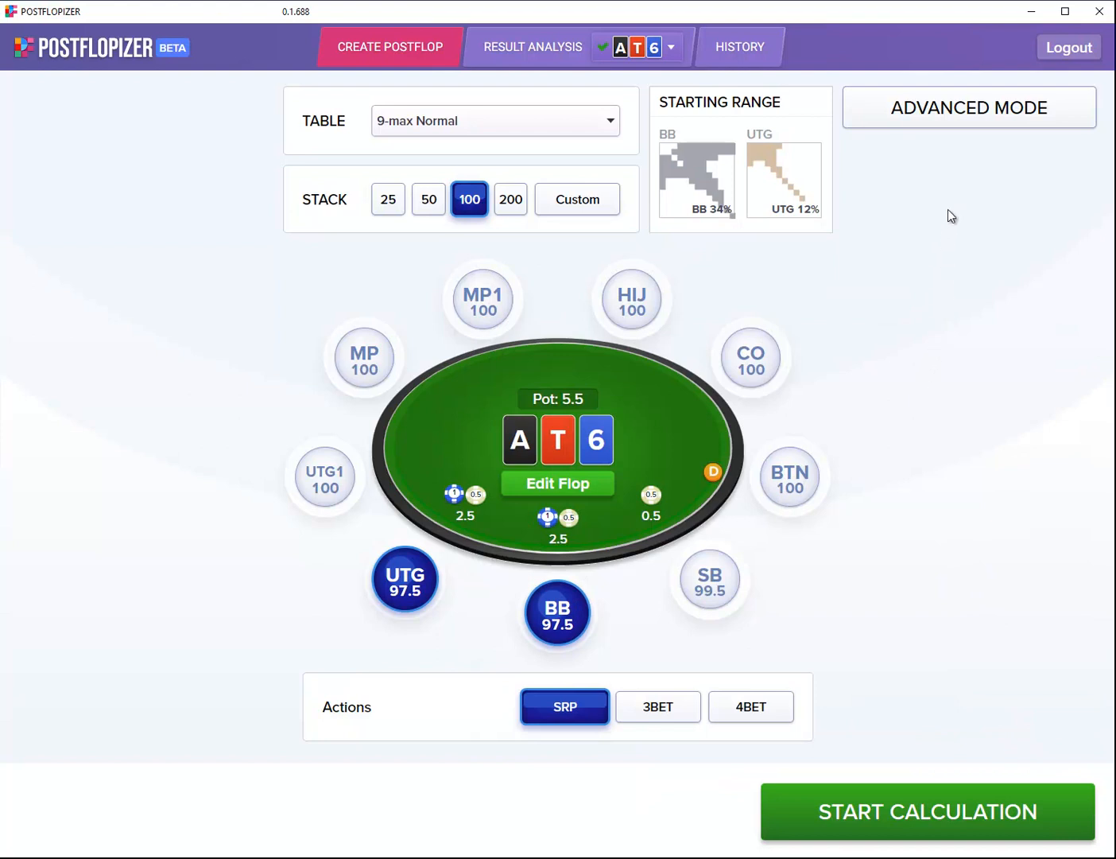
Switch the postflop setup to Advanced Mode.
{"action": "left_click", "coordinate": [959, 120]}
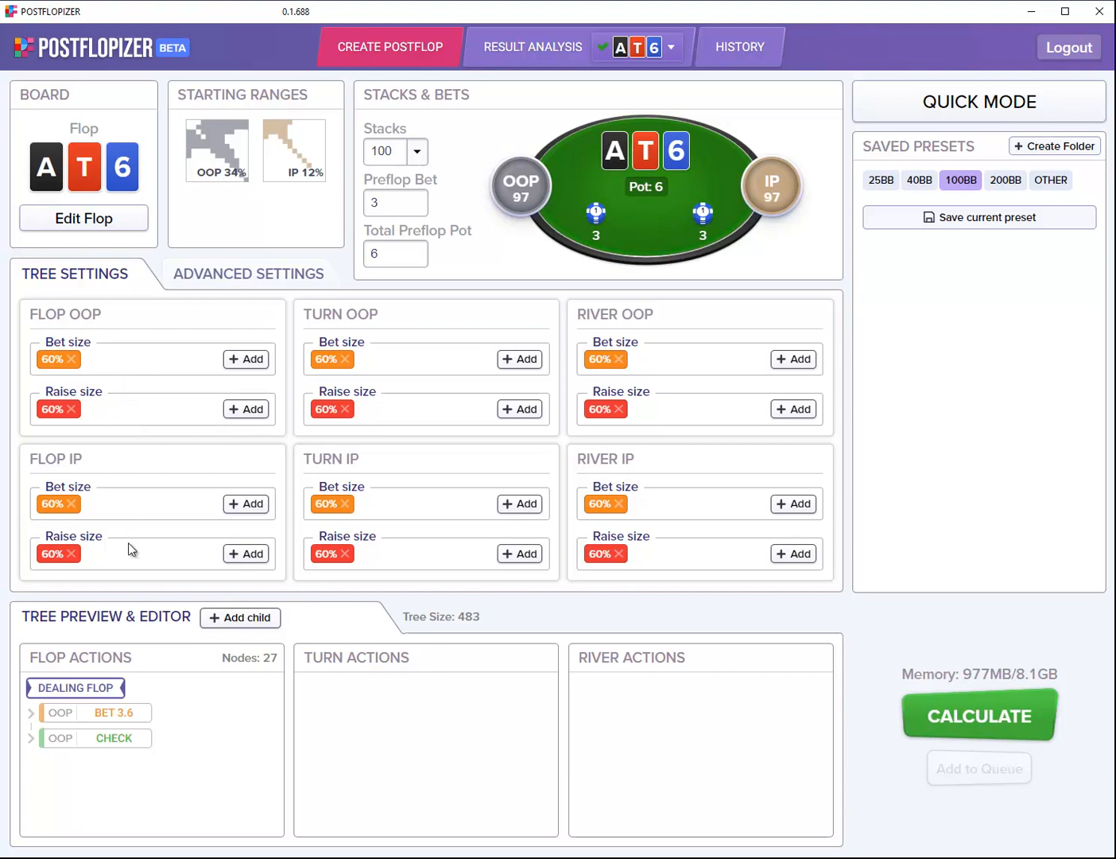
Add a 32% bet size to Flop OOP and remove it again.
{"action": "left_click", "coordinate": [246, 359]}
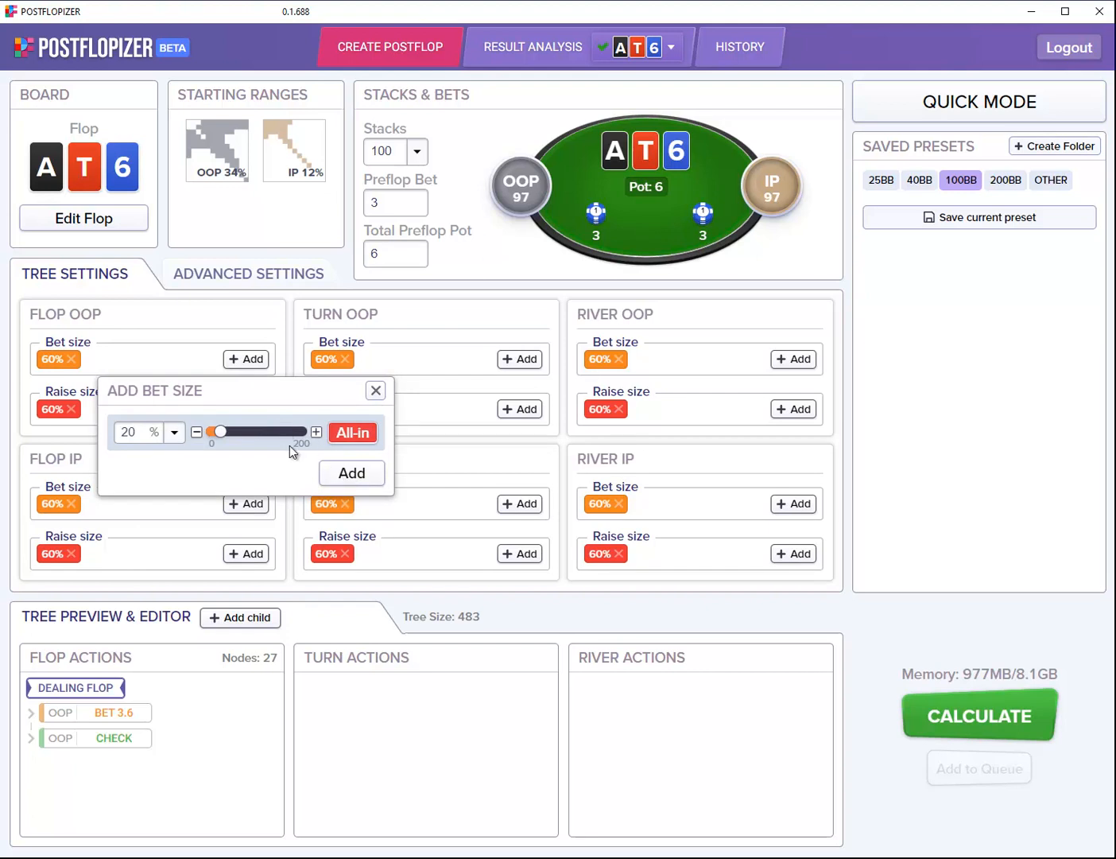
{"action": "left_click_drag", "start_coordinate": [221, 437], "coordinate": [224, 437]}
{"action": "left_click", "coordinate": [329, 480]}
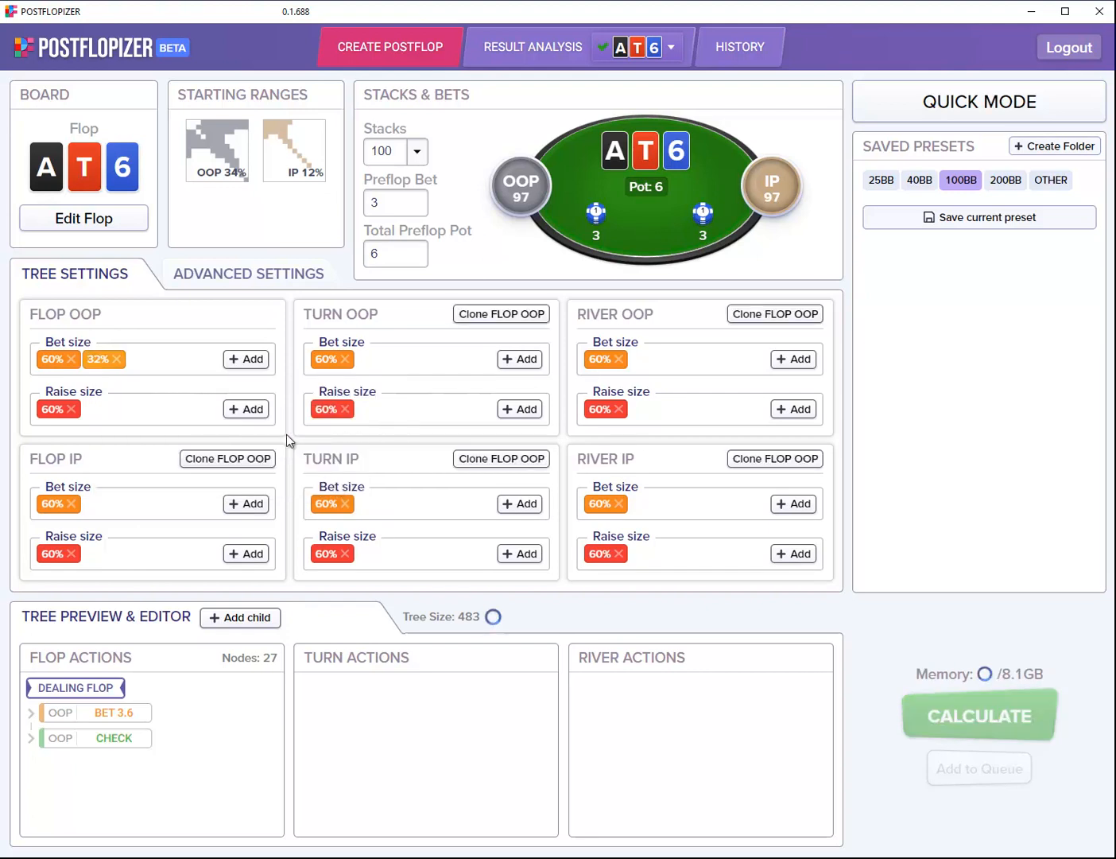
{"action": "left_click", "coordinate": [116, 360]}
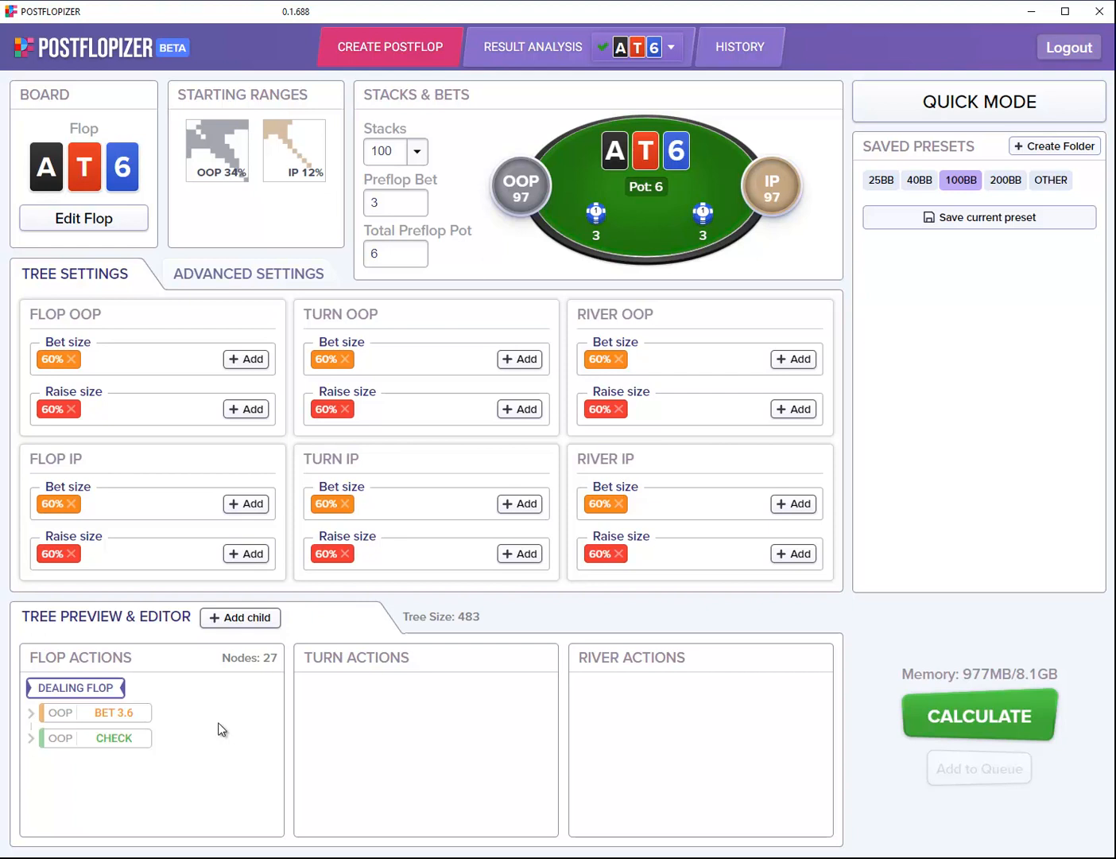
Examine the flop action tree along OOP's check and IP's 3.6 bet, and return to the Dealing Flop node.
{"action": "left_click", "coordinate": [126, 744]}
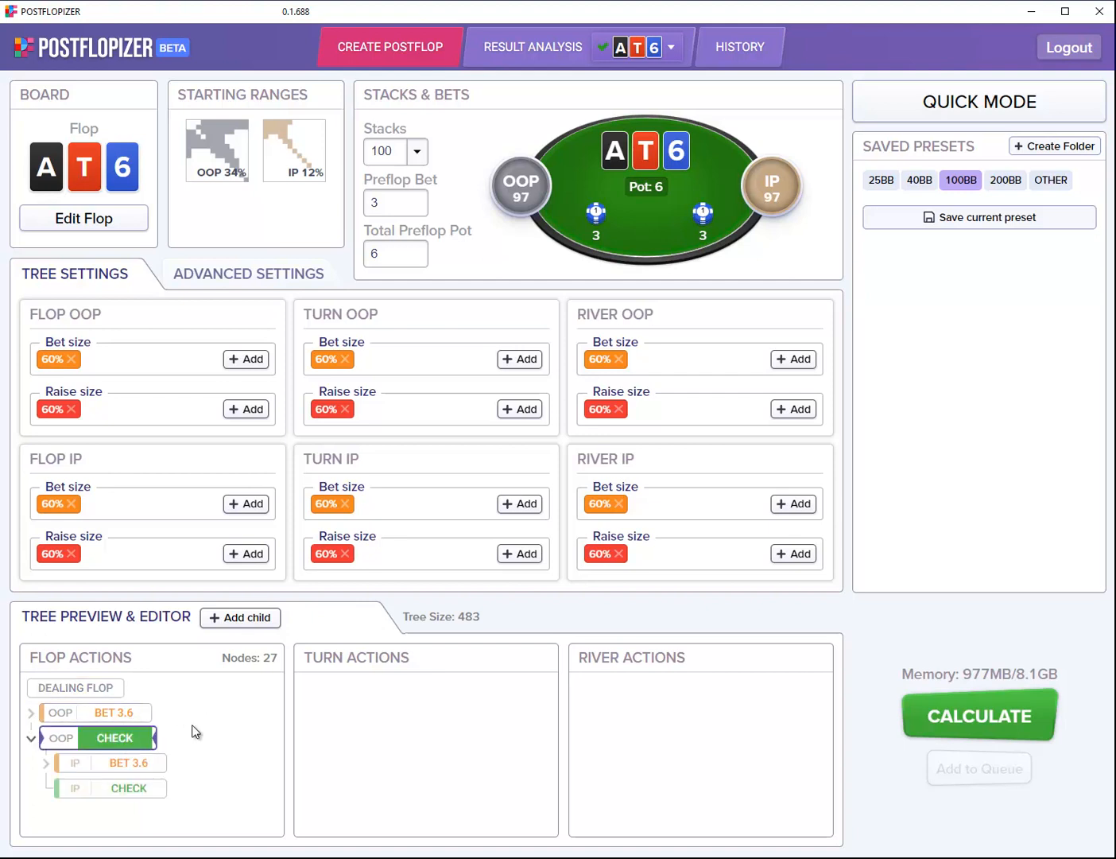
{"action": "left_click", "coordinate": [141, 764]}
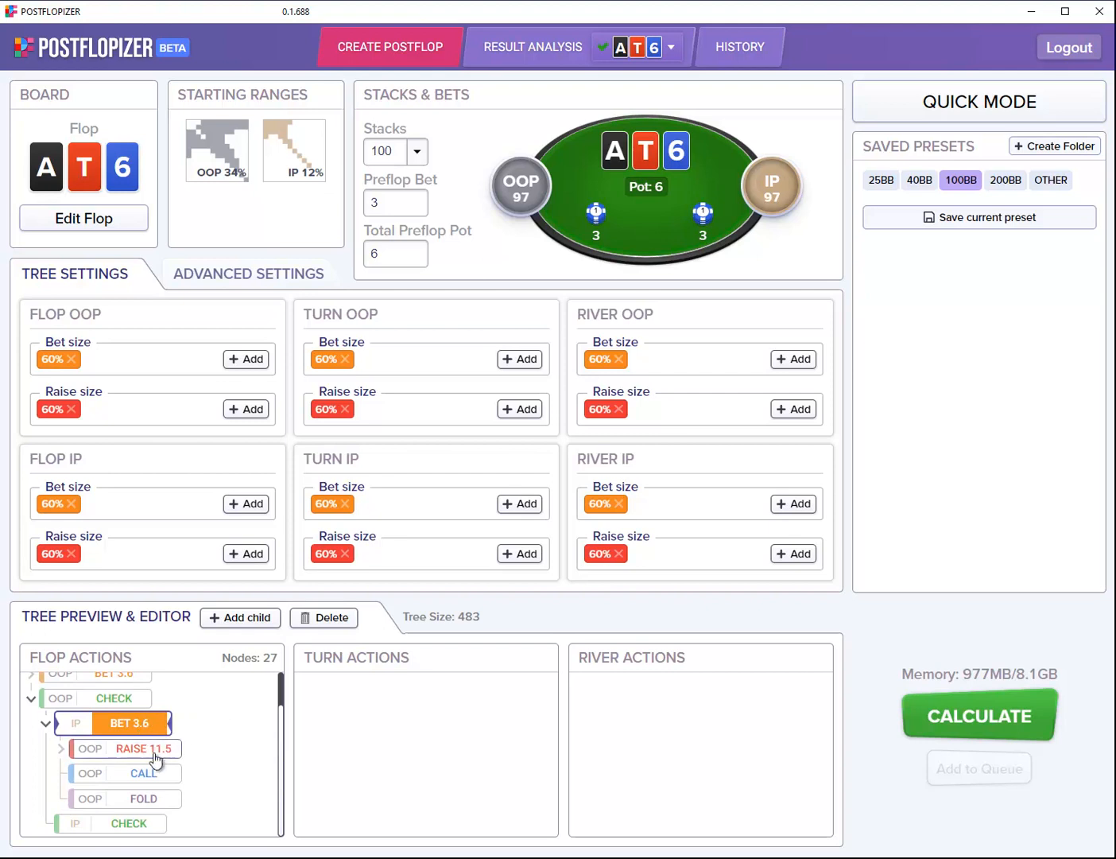
{"action": "scroll", "coordinate": [148, 770], "scroll_direction": "up", "scroll_amount": 1}
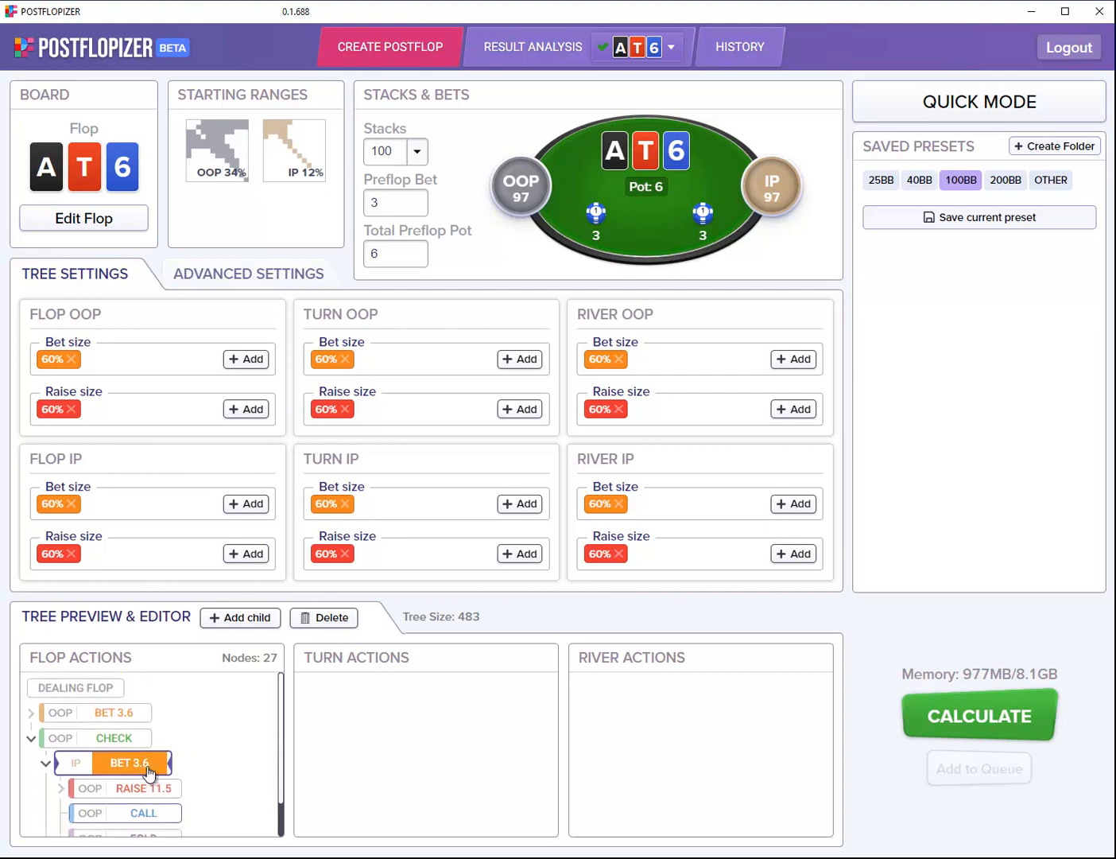
{"action": "left_click", "coordinate": [104, 691]}
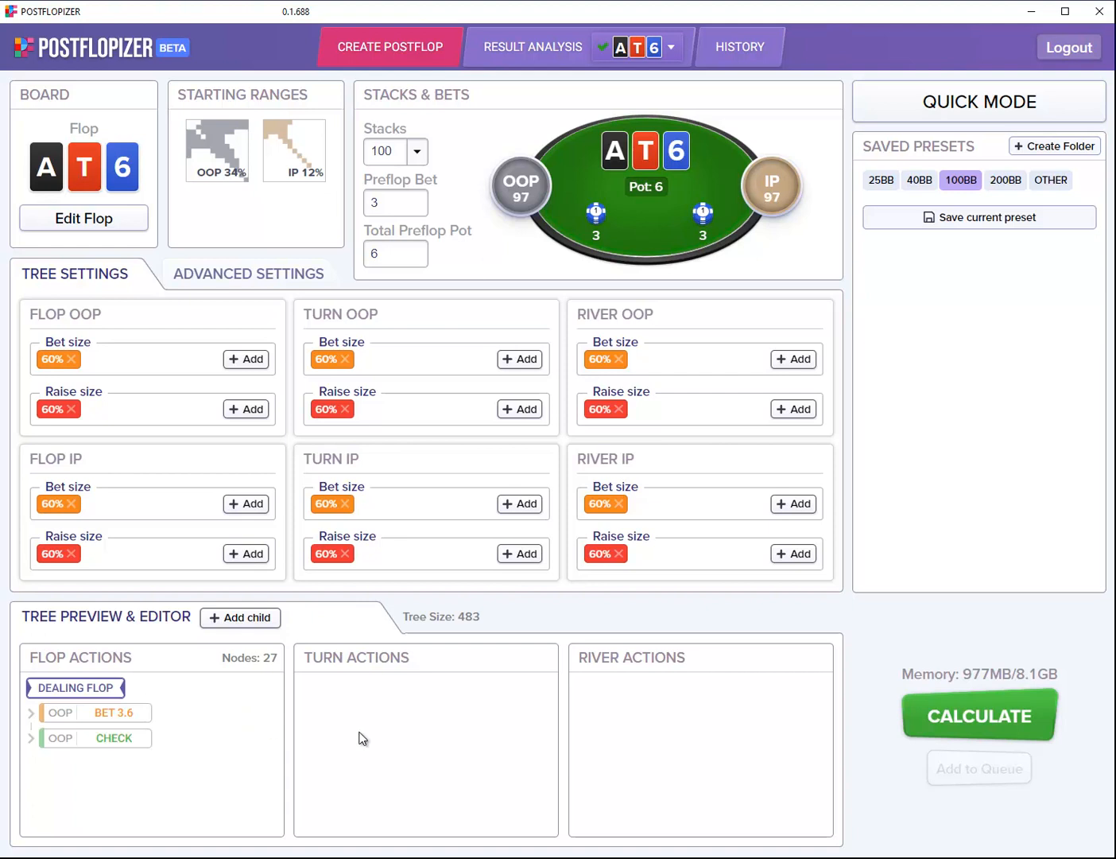
Calculate the A-T-6 flop solution and show IP's strategy against OOP's check.
{"action": "left_click", "coordinate": [969, 716]}
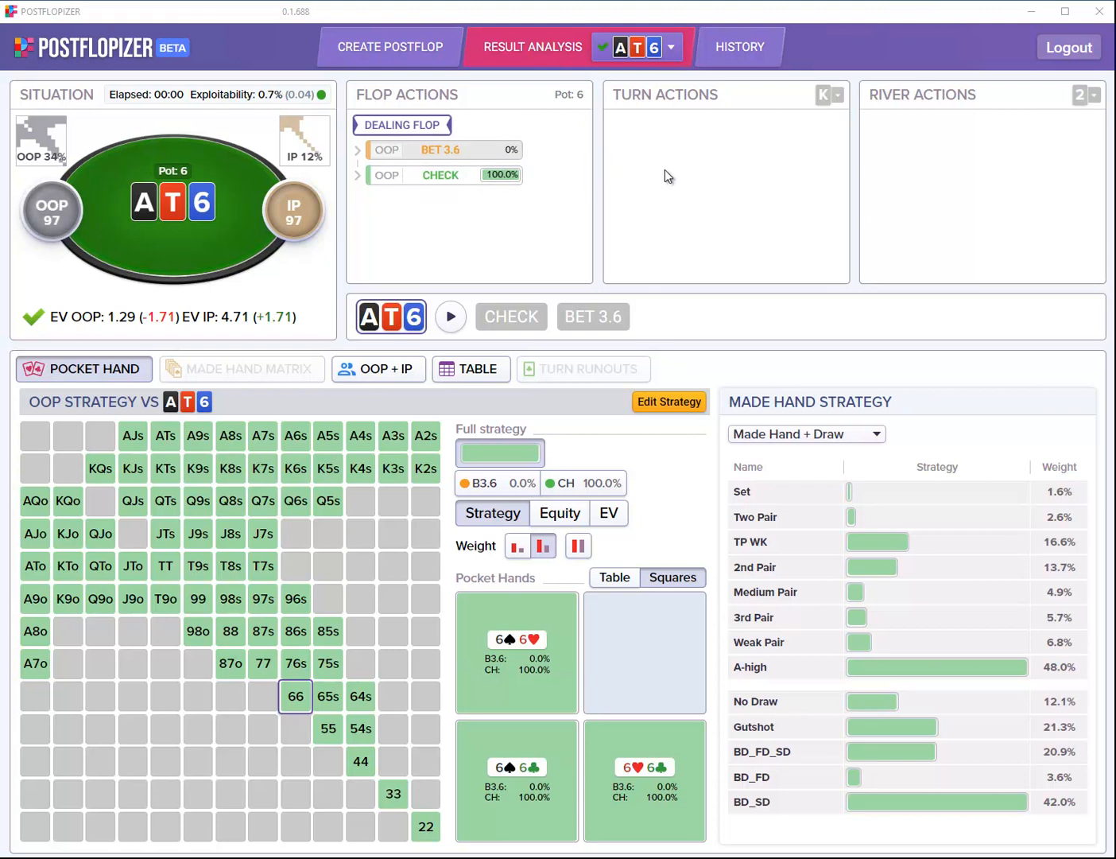
{"action": "left_click", "coordinate": [436, 176]}
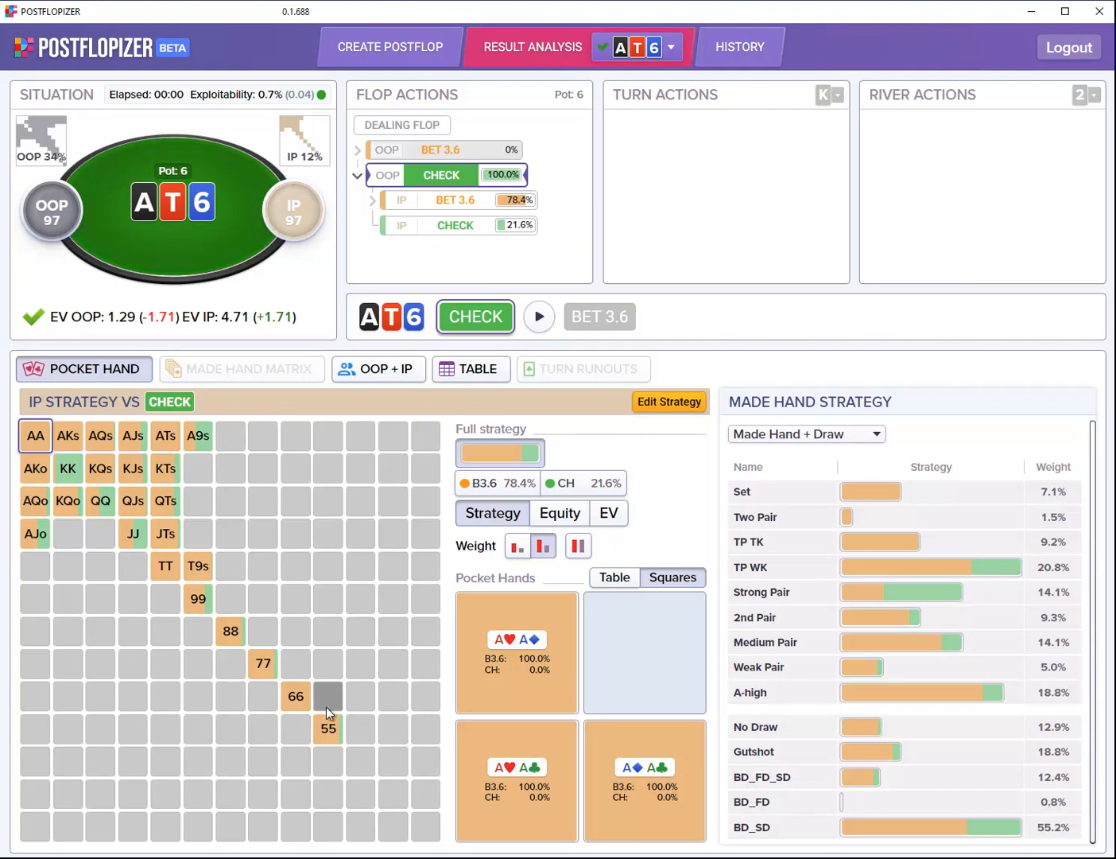
Examine IP's strategy against the check for pocket hands such as 55, QTs, KK and AA, and for made hands such as two pair.
{"action": "left_click", "coordinate": [328, 728]}
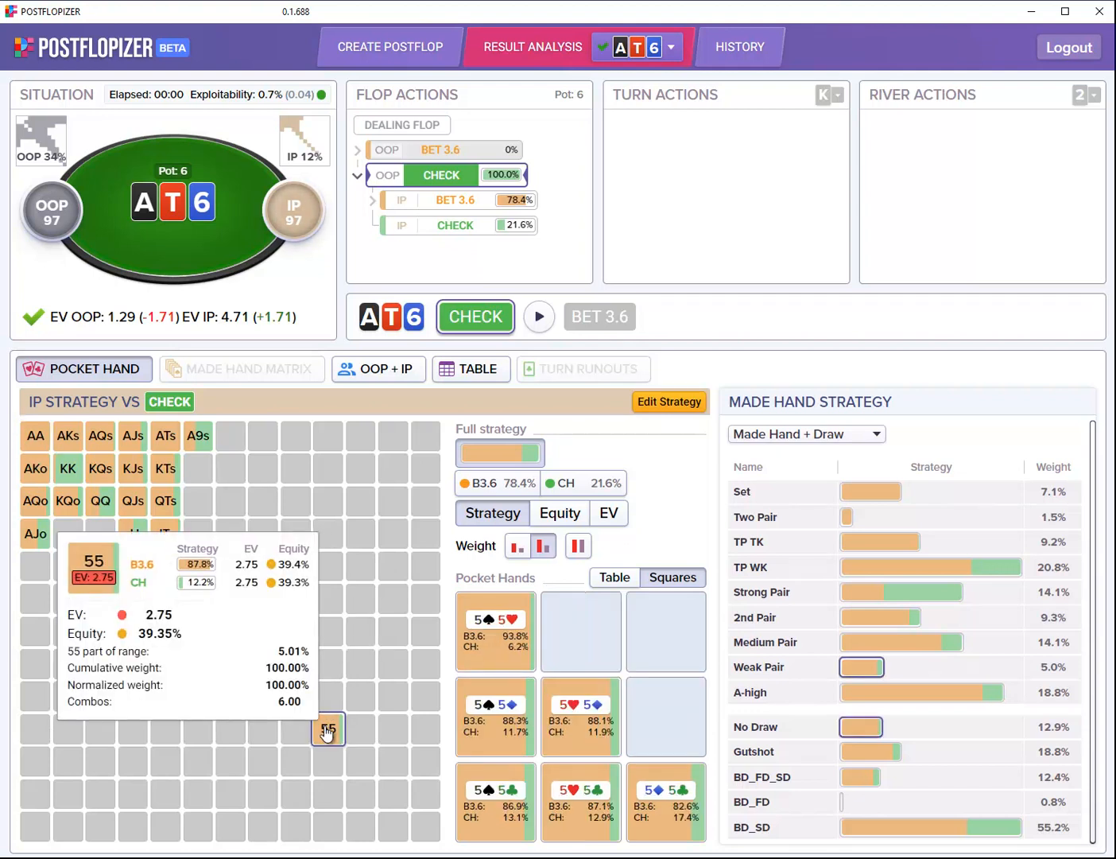
{"action": "left_click", "coordinate": [373, 690]}
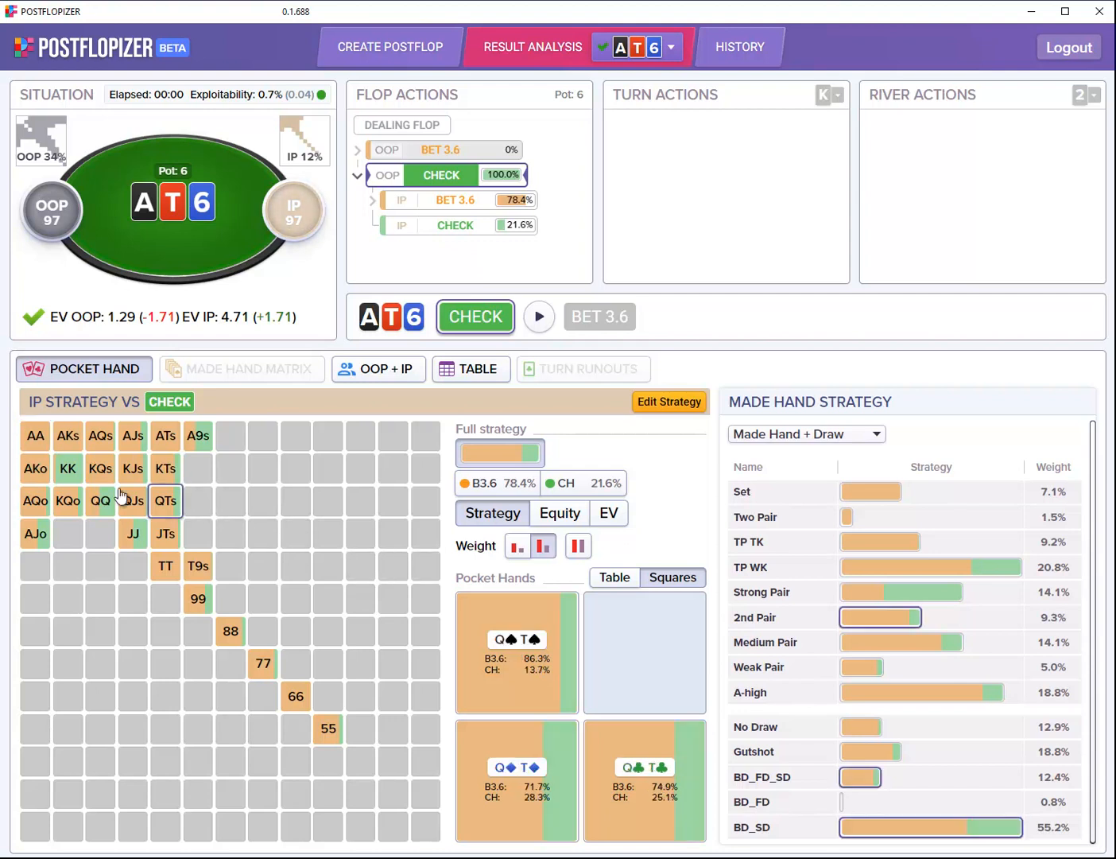
{"action": "mouse_move", "coordinate": [67, 477]}
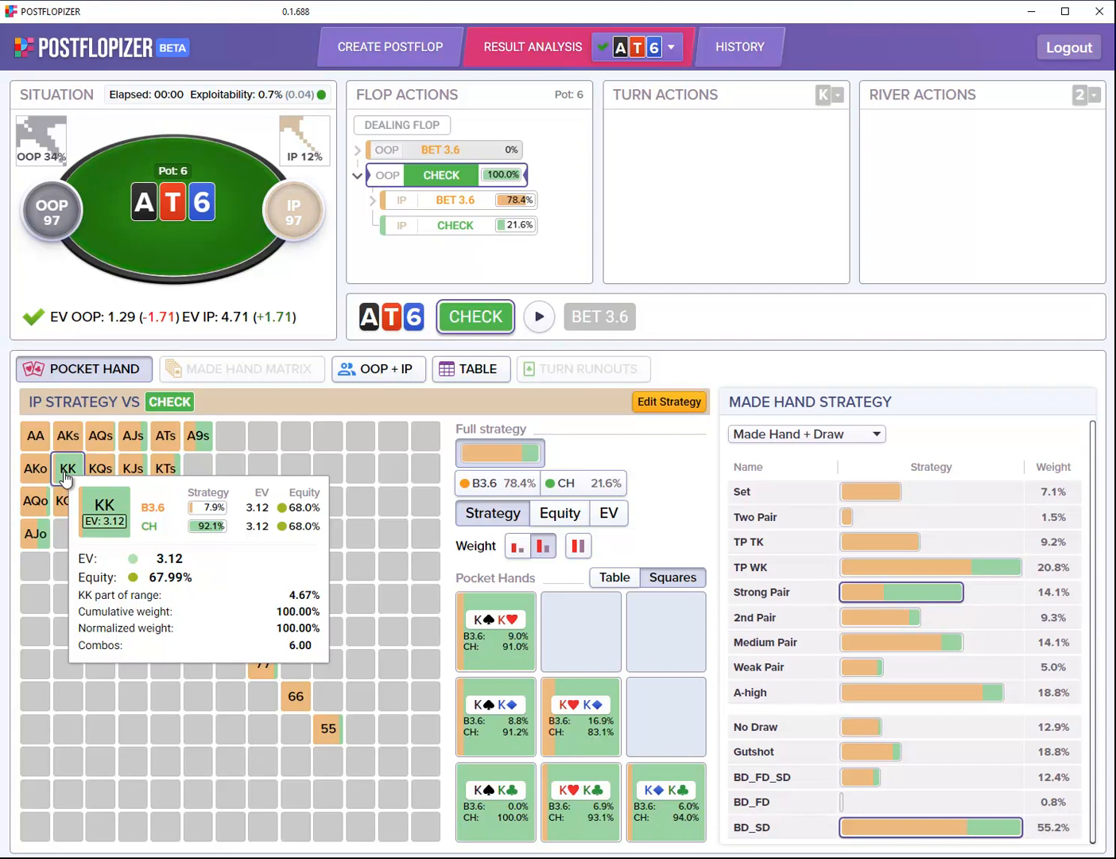
{"action": "left_click", "coordinate": [35, 436]}
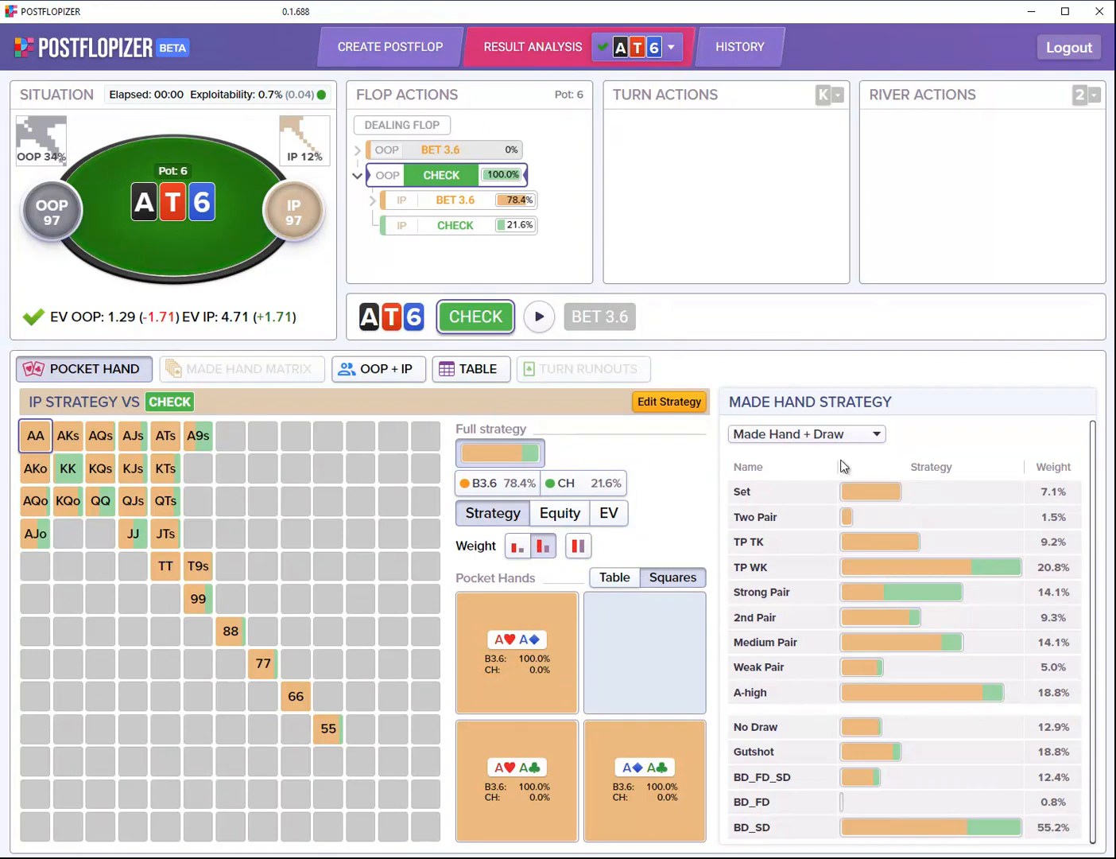
{"action": "mouse_move", "coordinate": [877, 496]}
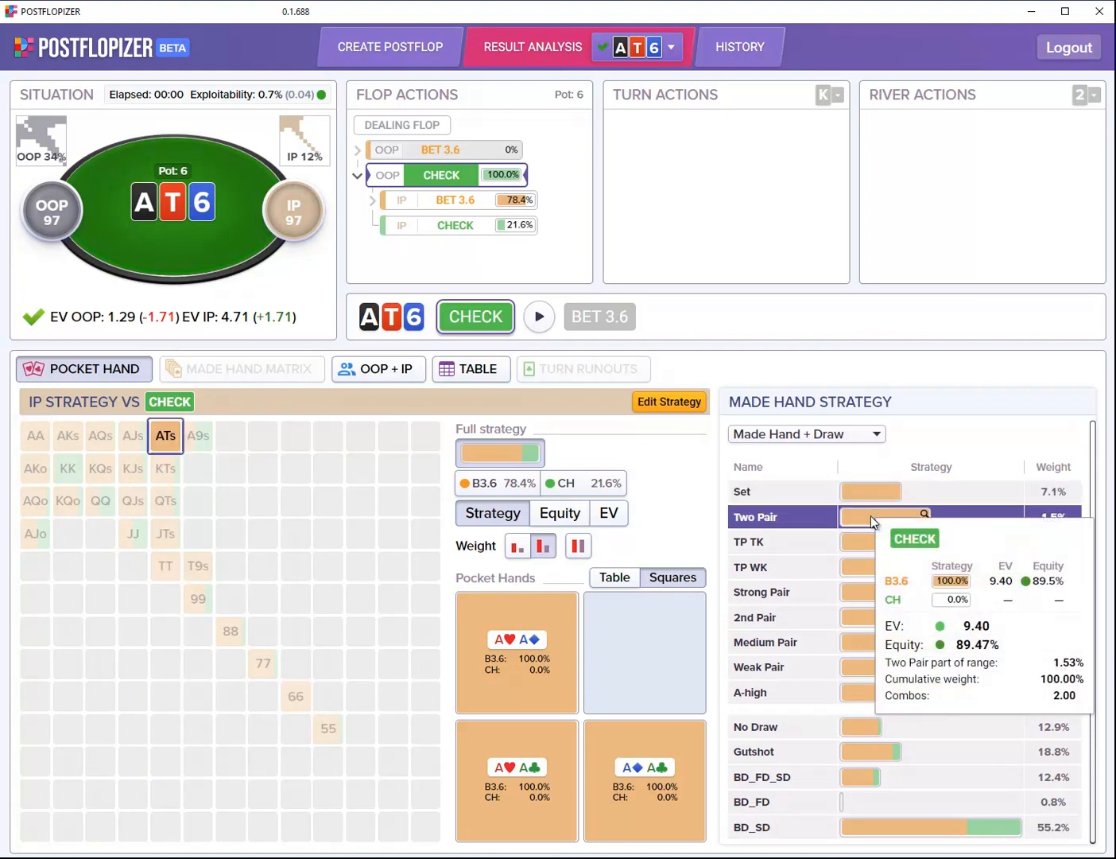
{"action": "mouse_move", "coordinate": [862, 547]}
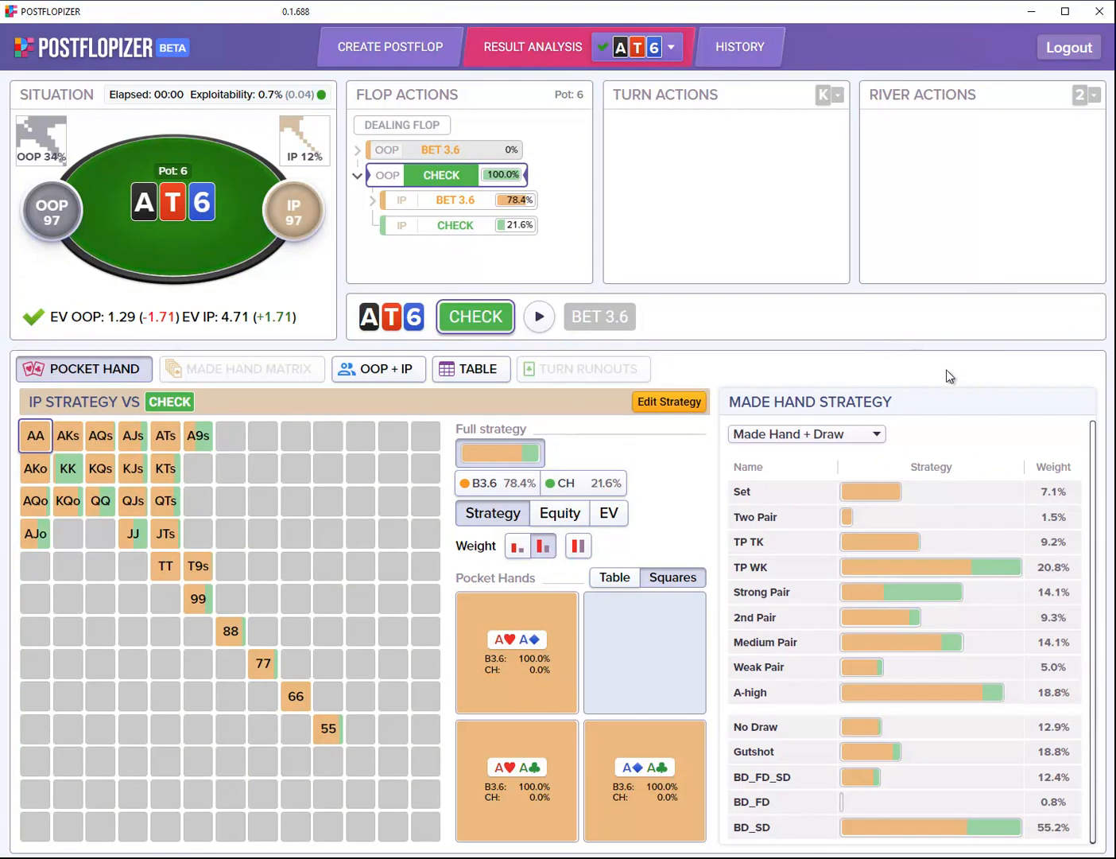
Examine IP's made-hand strategy against the flop check, and compare the equity and EV of IP's pocket hands.
{"action": "mouse_move", "coordinate": [960, 696]}
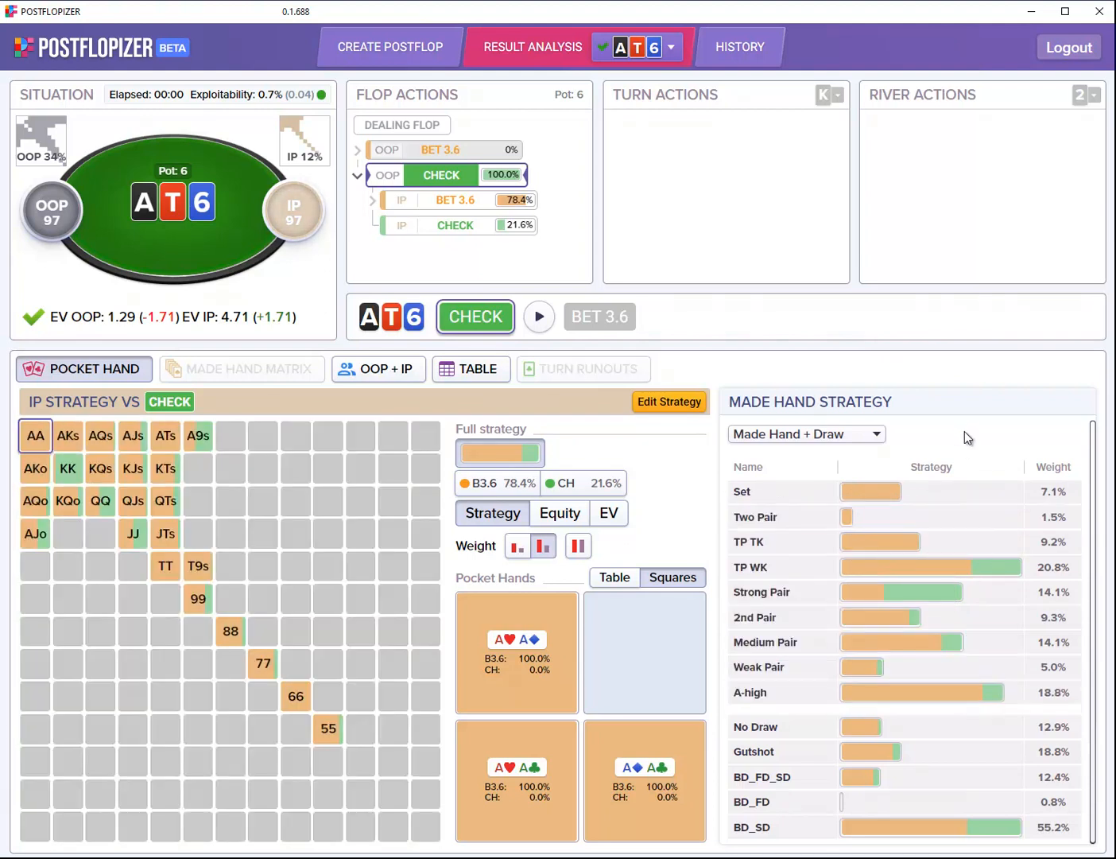
{"action": "mouse_move", "coordinate": [934, 603]}
{"action": "left_click", "coordinate": [574, 514]}
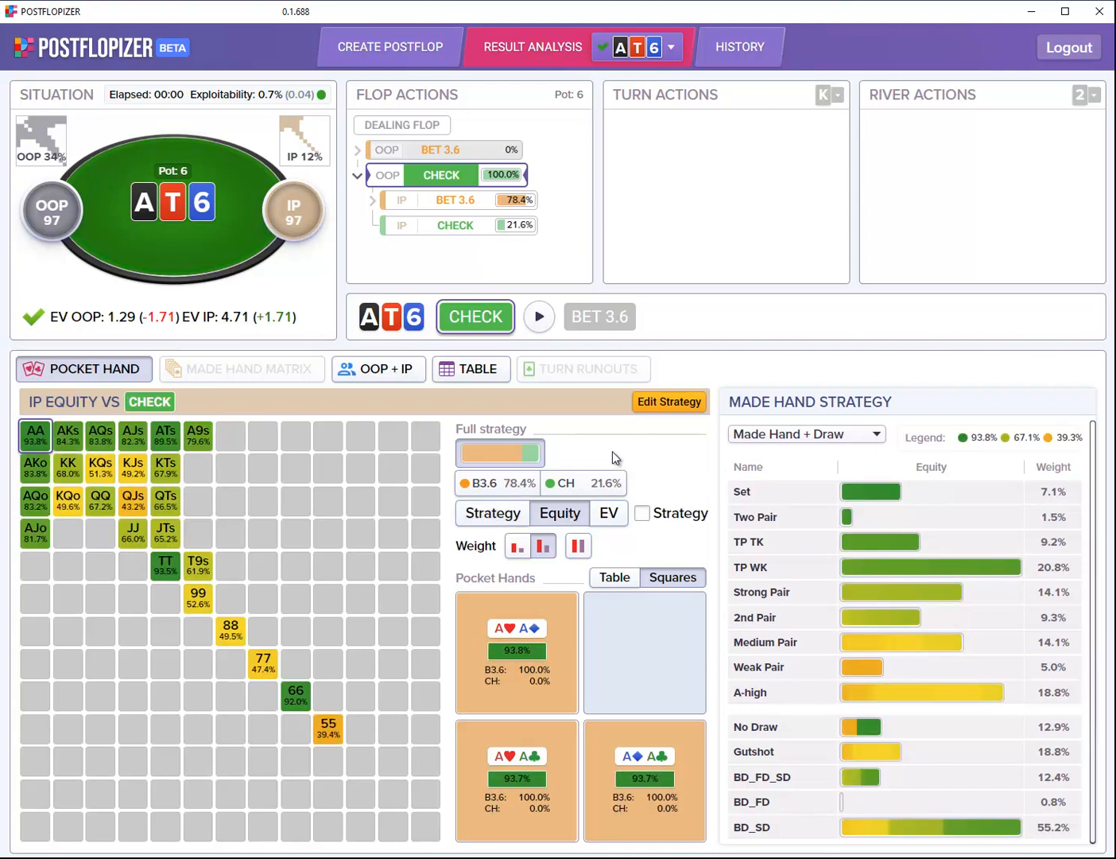
{"action": "left_click", "coordinate": [338, 742]}
{"action": "mouse_move", "coordinate": [340, 745]}
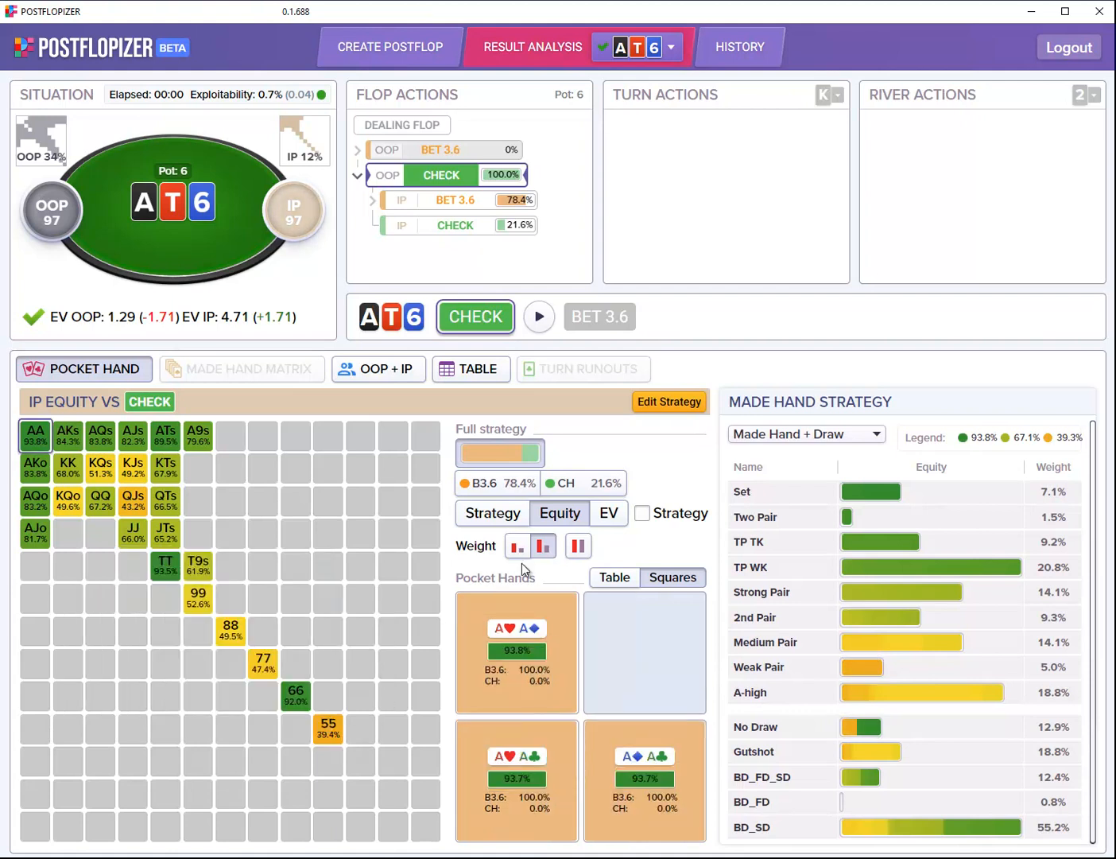
{"action": "left_click", "coordinate": [610, 514]}
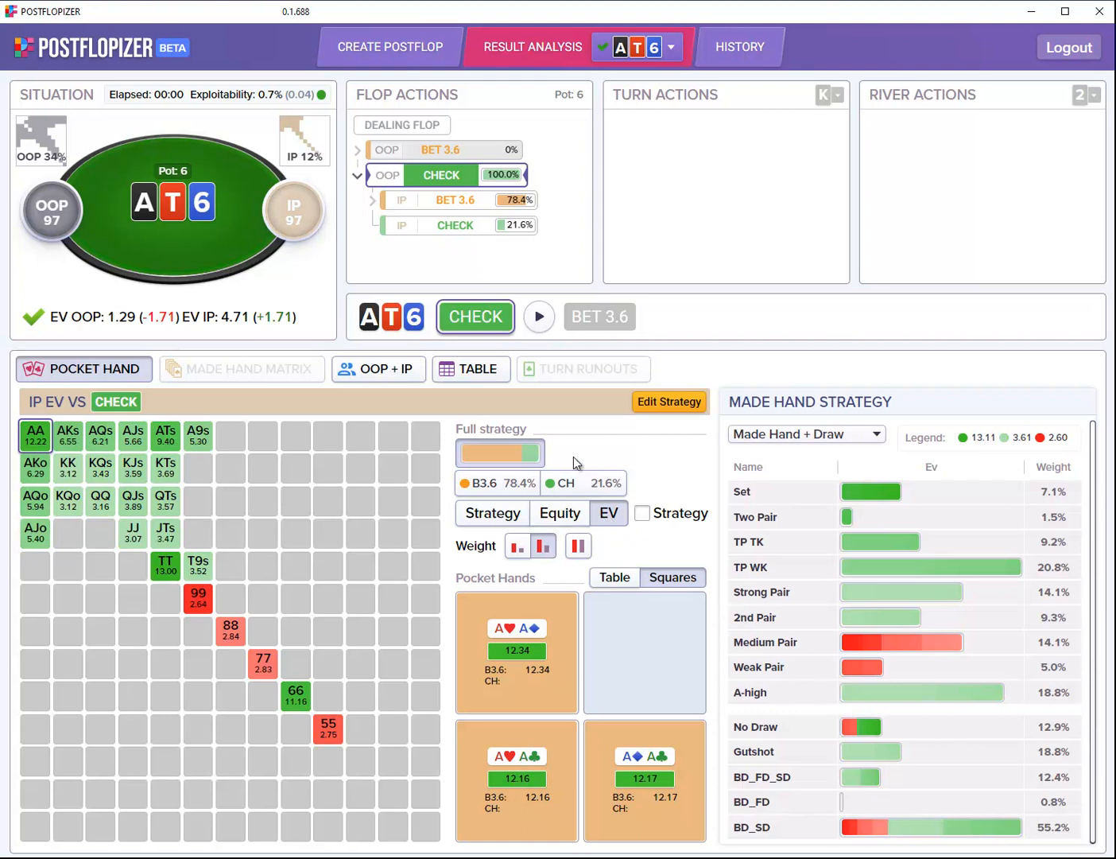
Review the combined OOP and IP view and the table view, and return to IP's pocket hand strategy.
{"action": "left_click", "coordinate": [392, 373]}
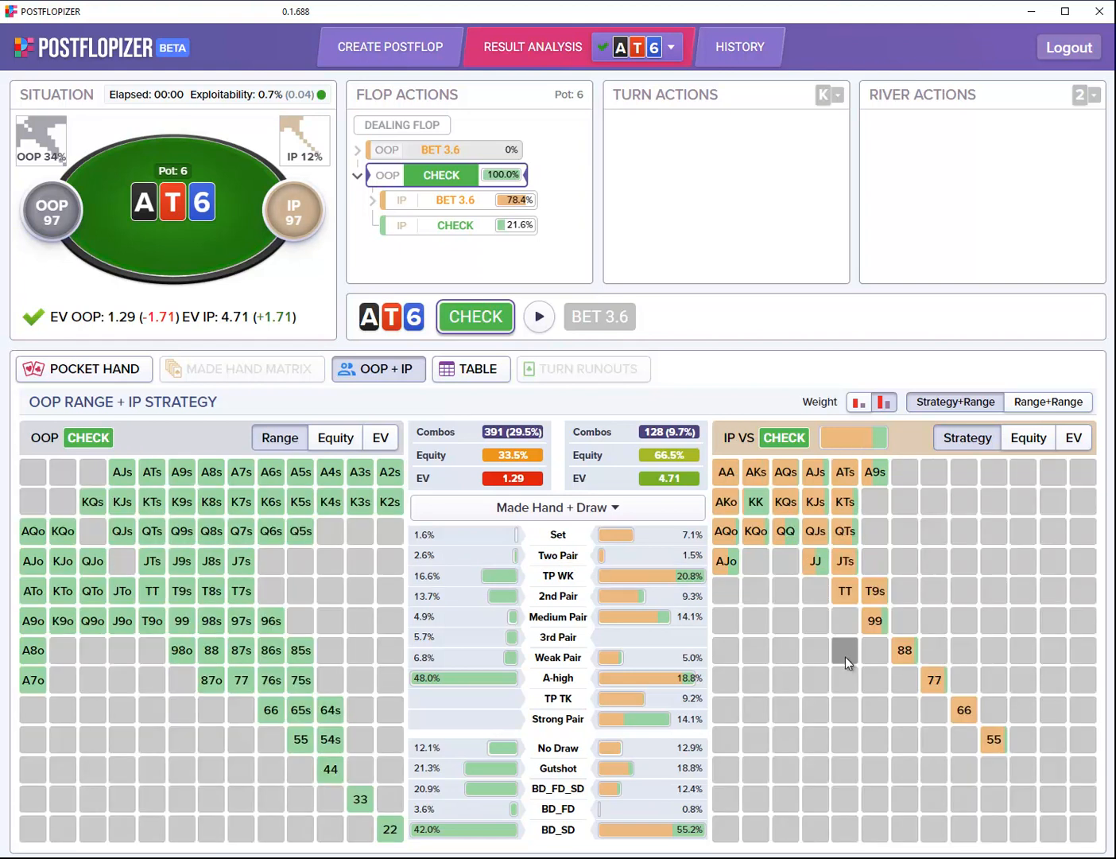
{"action": "left_click", "coordinate": [469, 375]}
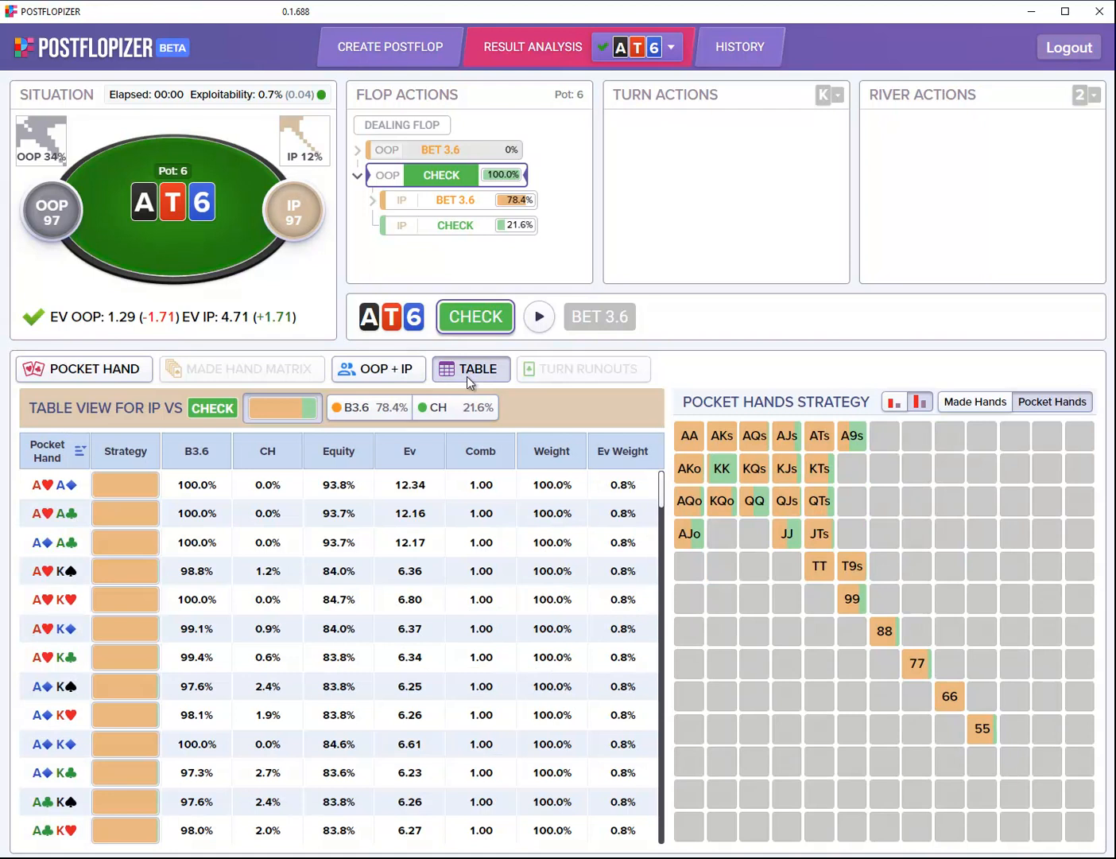
{"action": "left_click", "coordinate": [130, 372]}
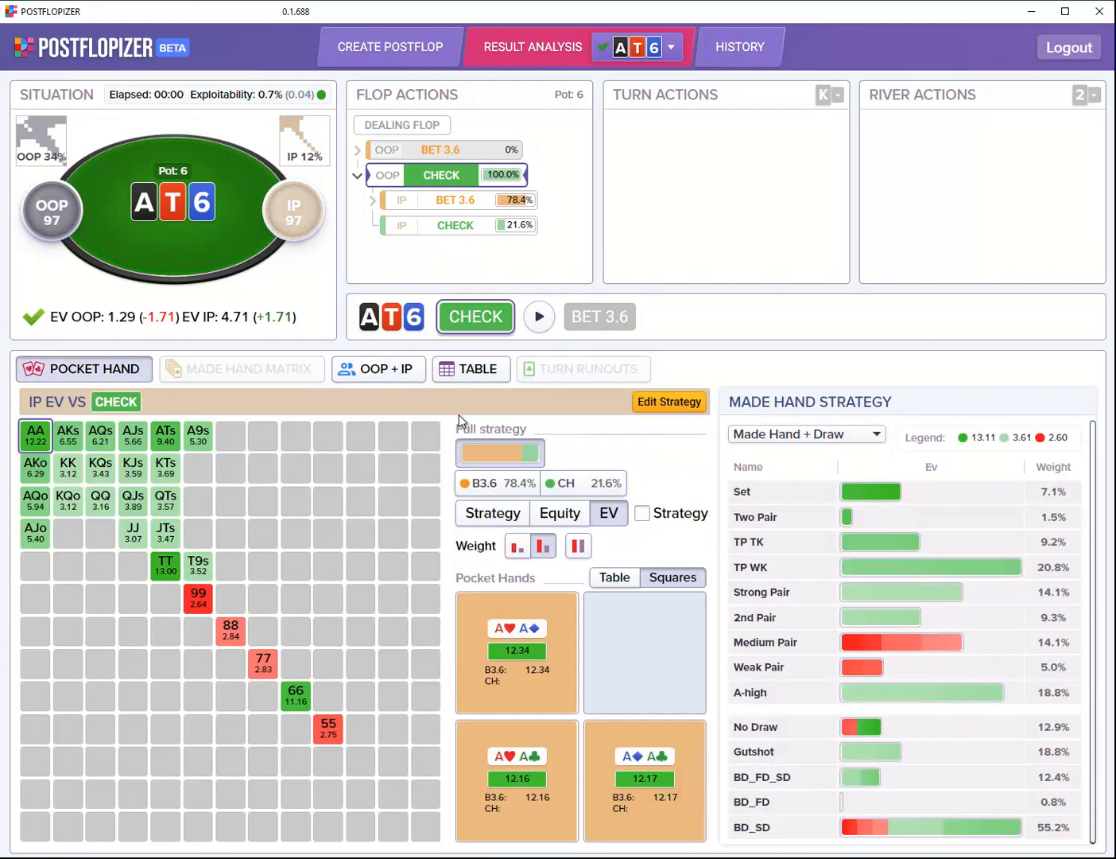
{"action": "left_click", "coordinate": [495, 515]}
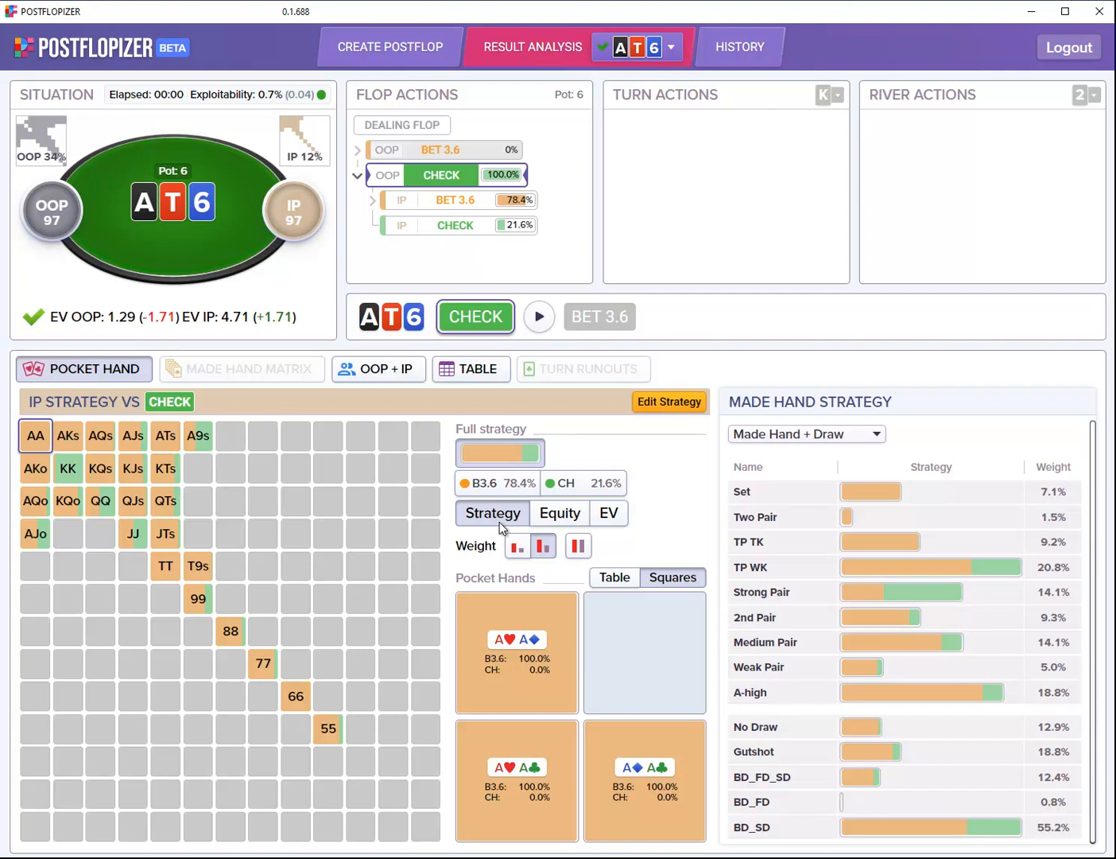
Examine OOP's strategy against IP's 3.6 flop bet, including the raise 11.5 breakdown and made hands such as sets and A-high.
{"action": "mouse_move", "coordinate": [139, 477]}
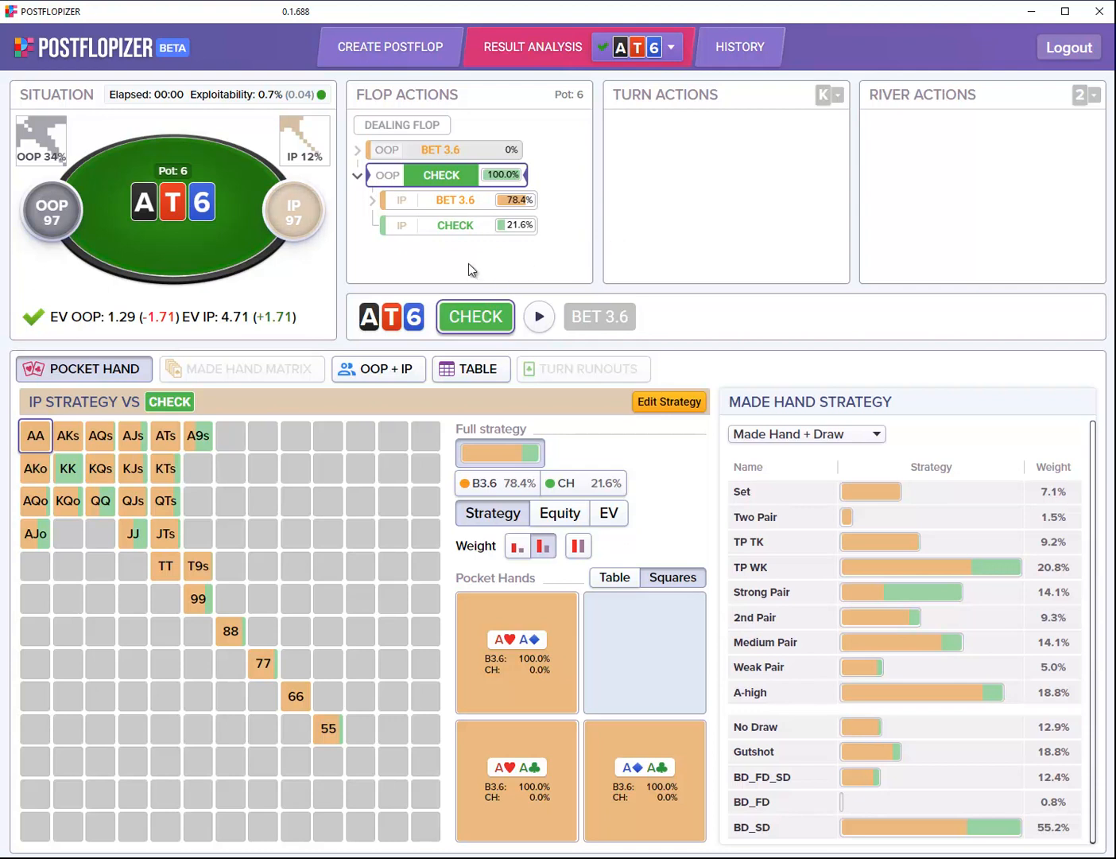
{"action": "left_click", "coordinate": [474, 204]}
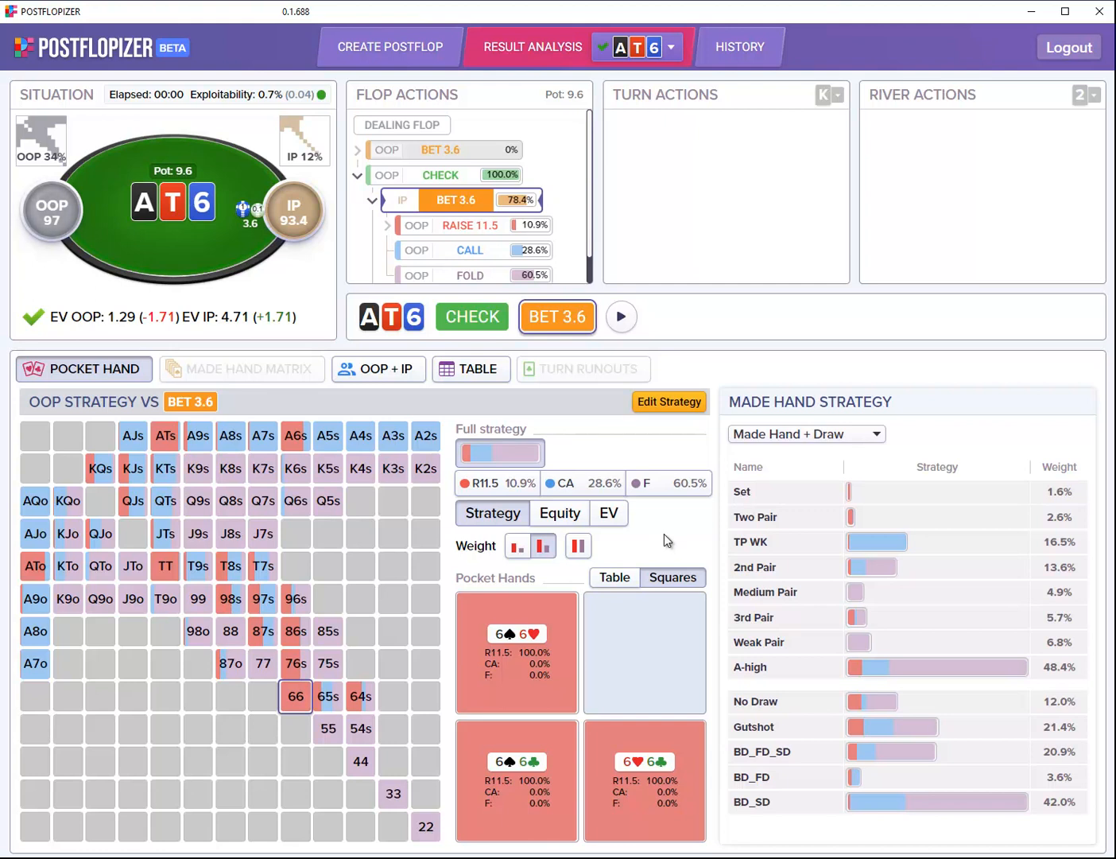
{"action": "mouse_move", "coordinate": [527, 492]}
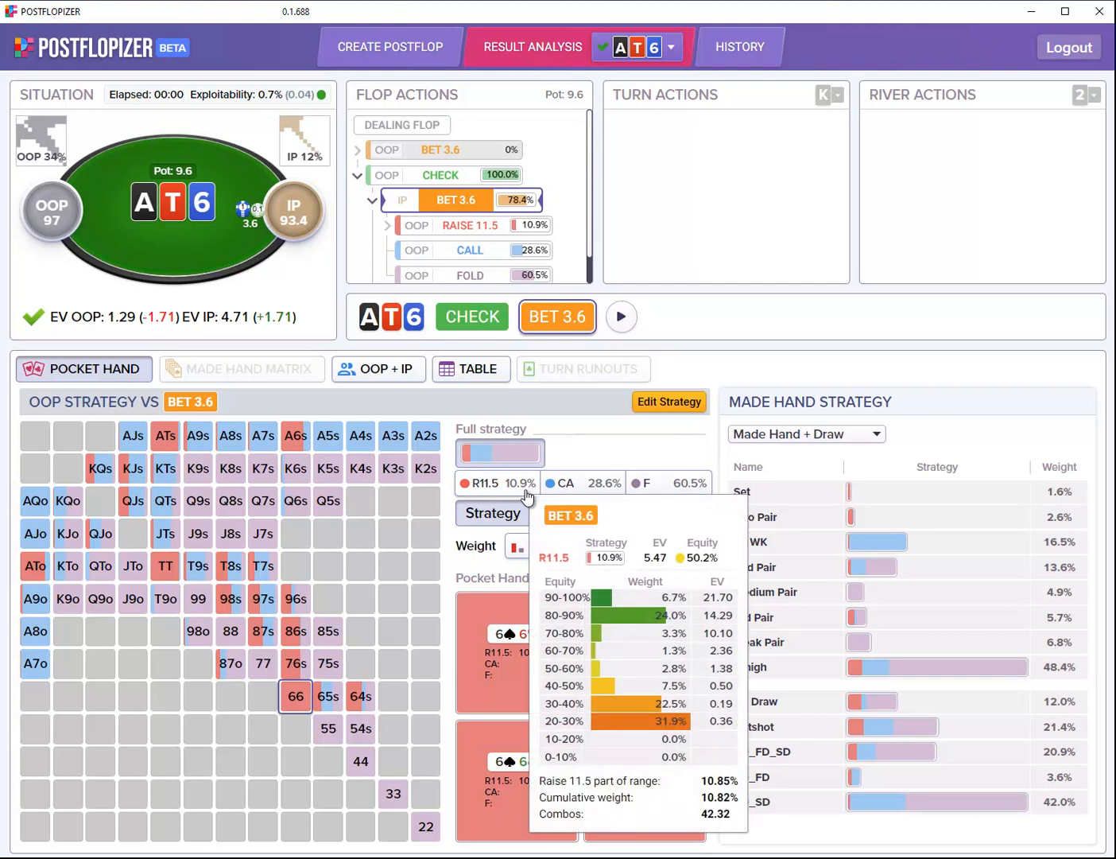
{"action": "mouse_move", "coordinate": [861, 487]}
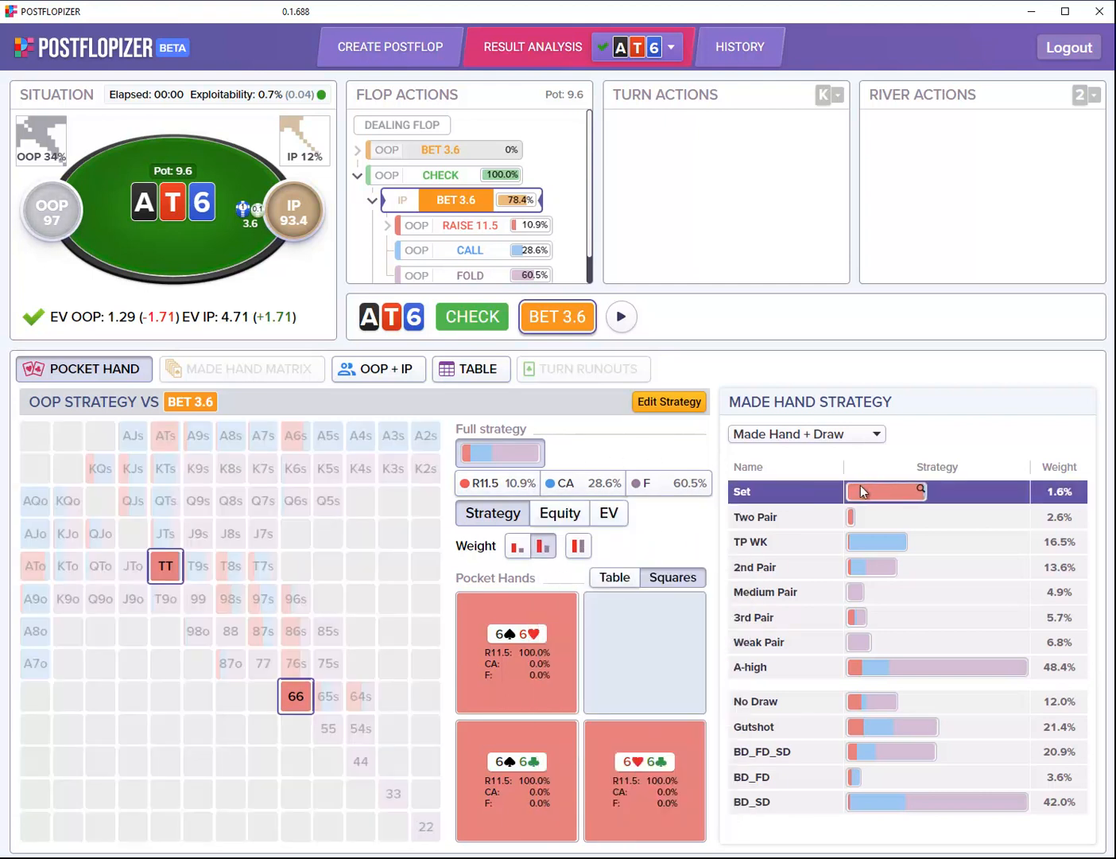
{"action": "mouse_move", "coordinate": [866, 515]}
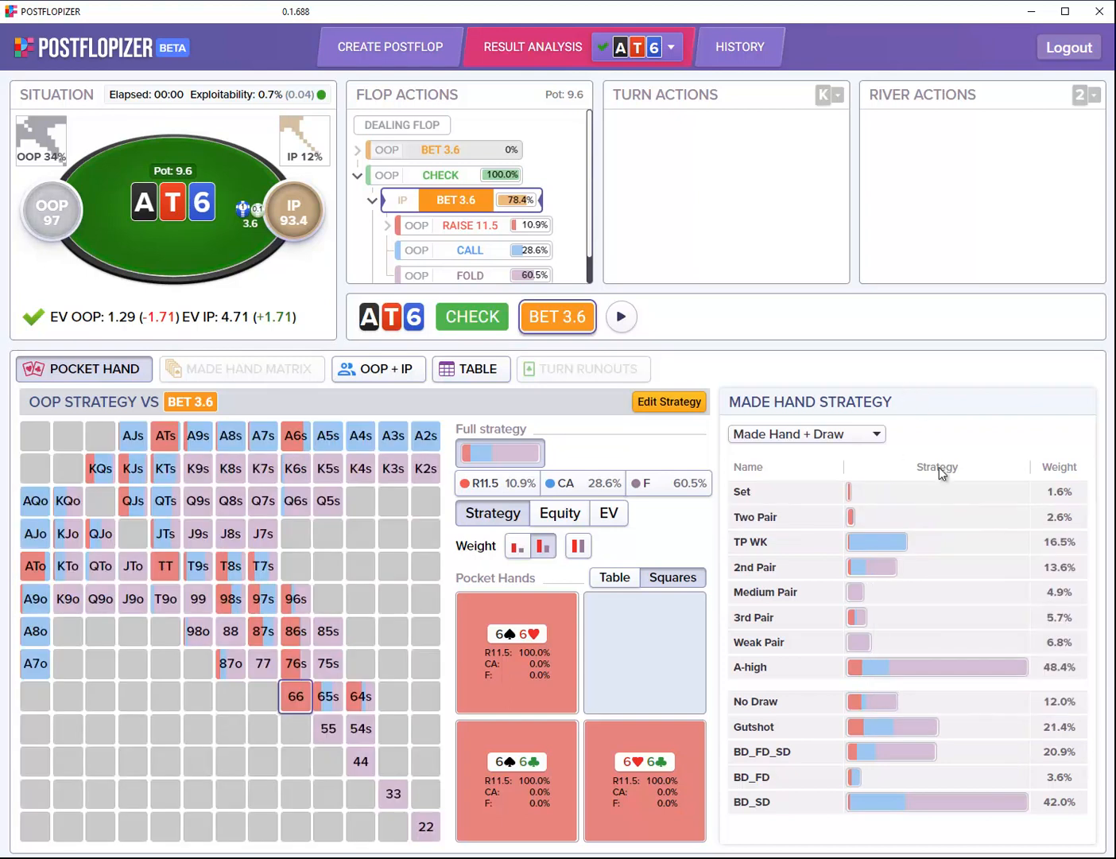
{"action": "mouse_move", "coordinate": [915, 674]}
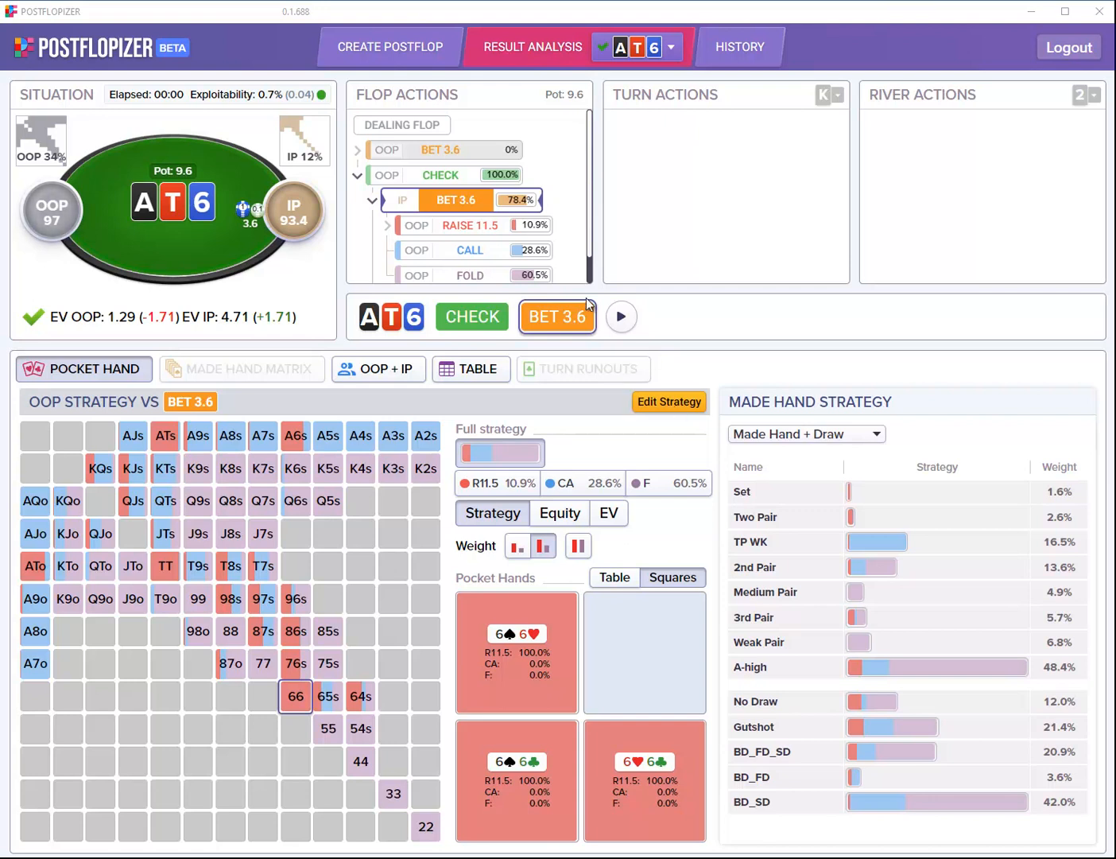
Follow OOP's flop call to the K turn, and examine IP's strategy against the check and OOP's response to the 7.9 bet.
{"action": "left_click", "coordinate": [469, 259]}
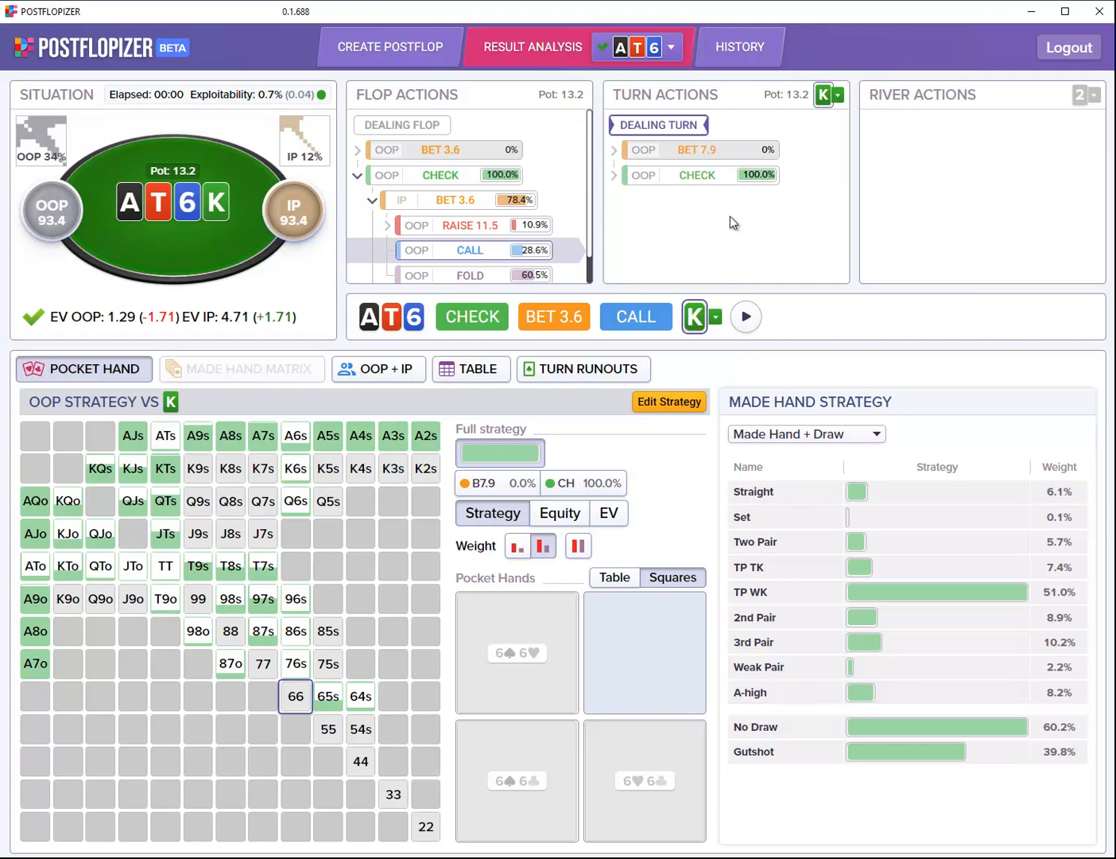
{"action": "left_click", "coordinate": [703, 180]}
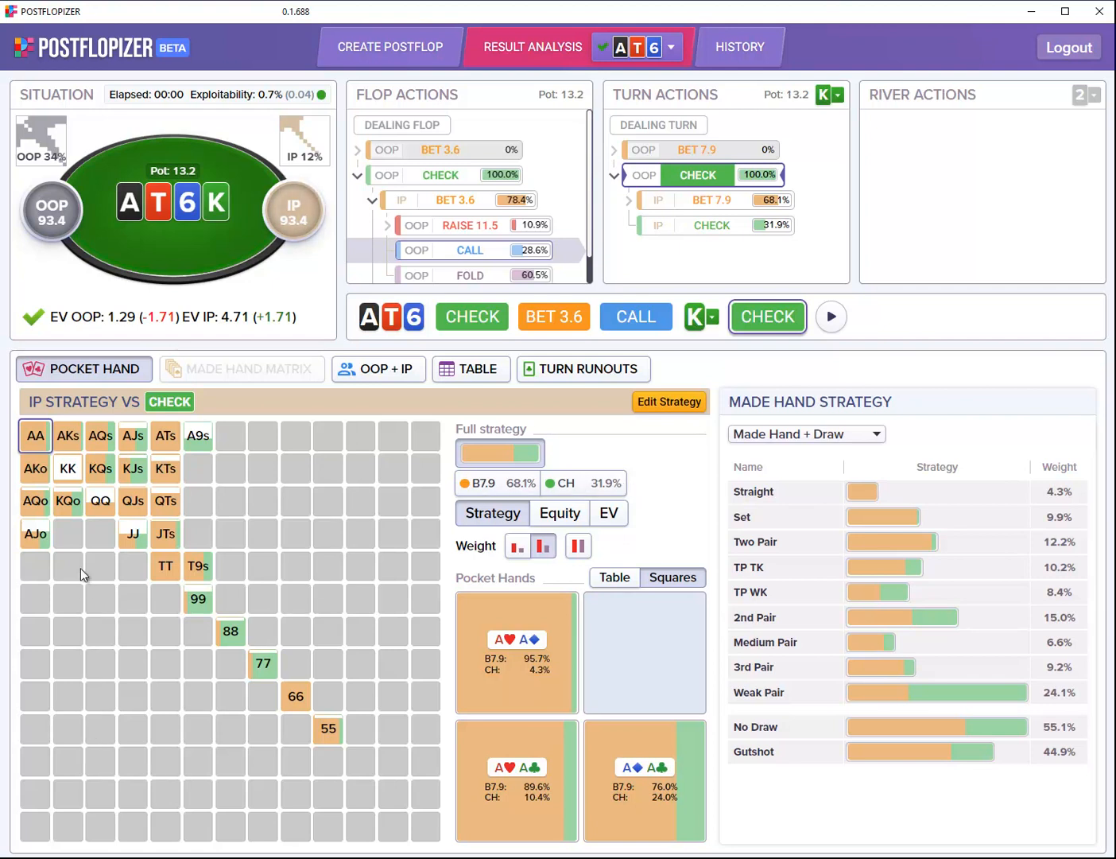
{"action": "left_click", "coordinate": [67, 468]}
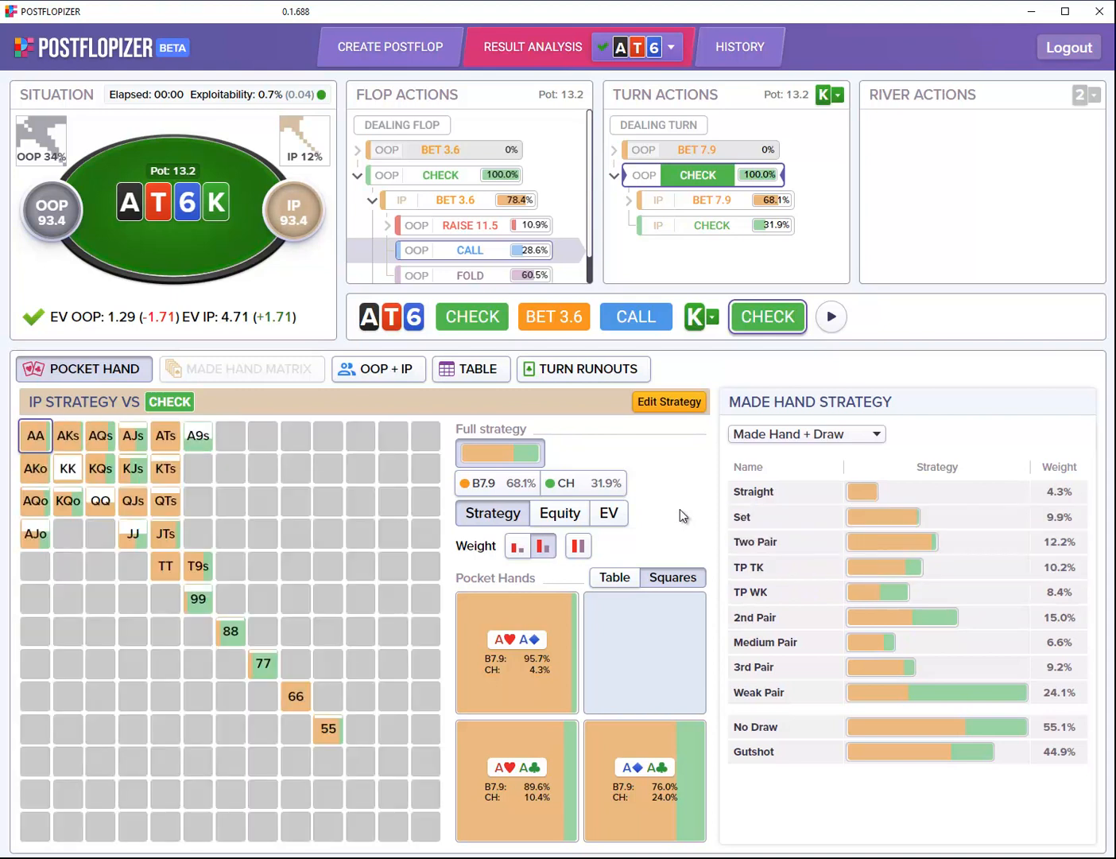
{"action": "left_click", "coordinate": [714, 209]}
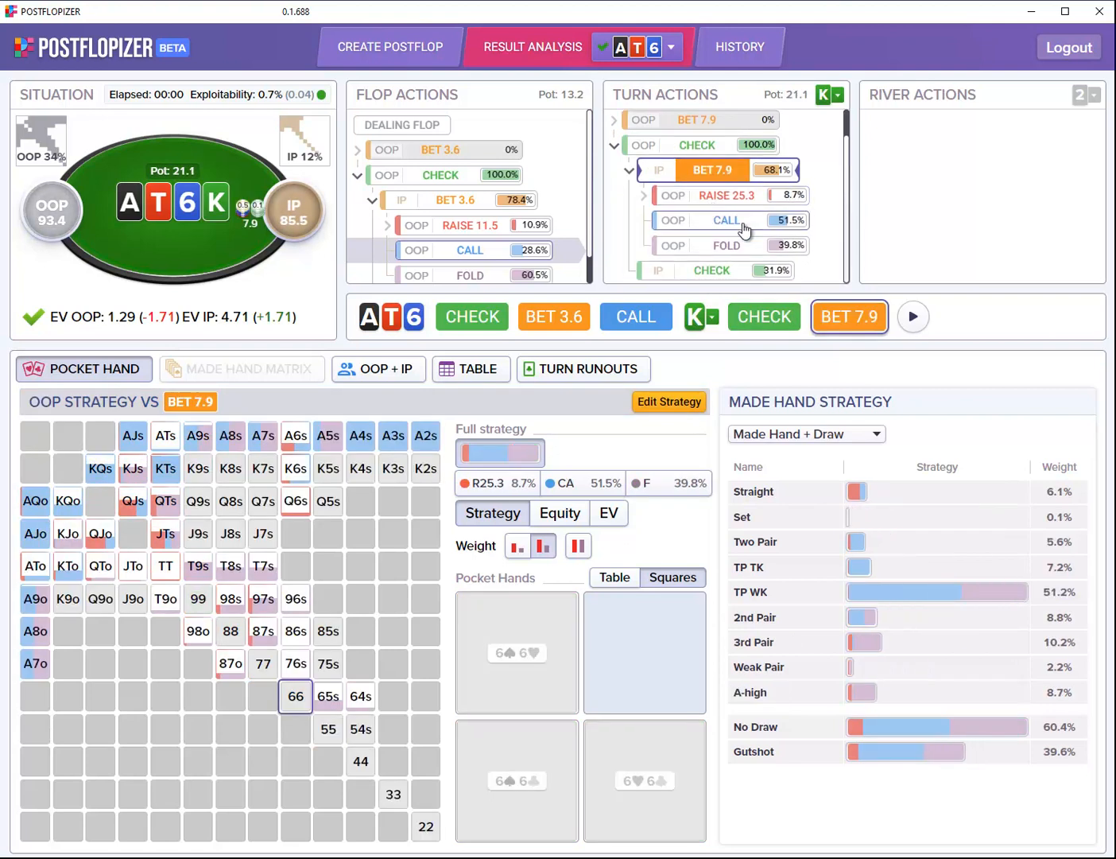
Follow OOP's turn call to the 2 river, and examine IP's strategy against the check and OOP's response to the 17.4 bet.
{"action": "left_click", "coordinate": [743, 228]}
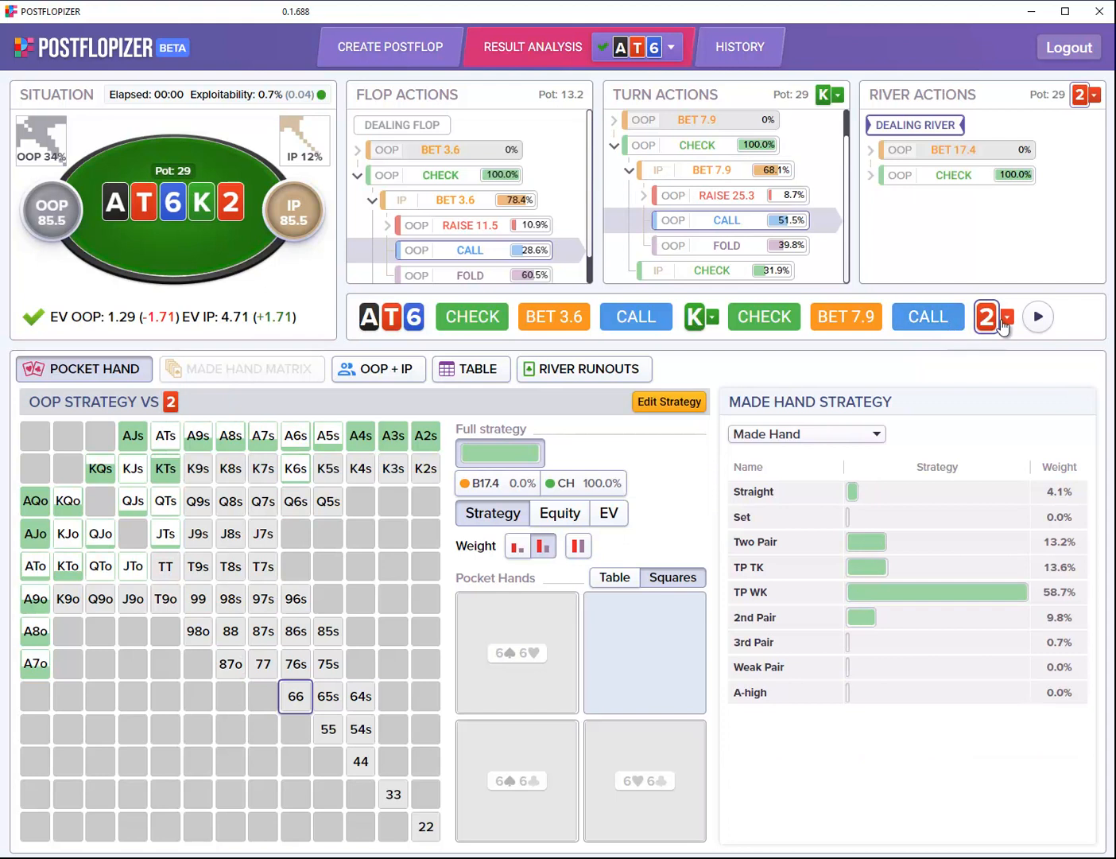
{"action": "left_click", "coordinate": [963, 176]}
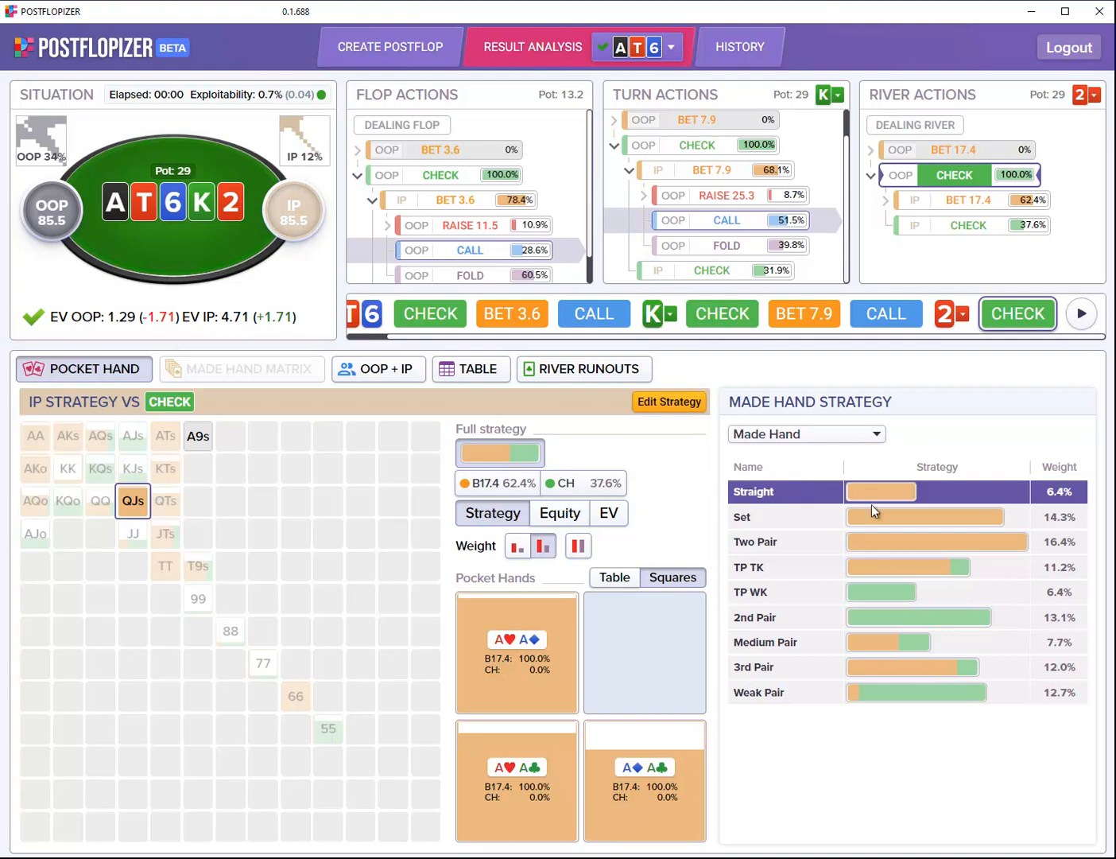
{"action": "mouse_move", "coordinate": [884, 541]}
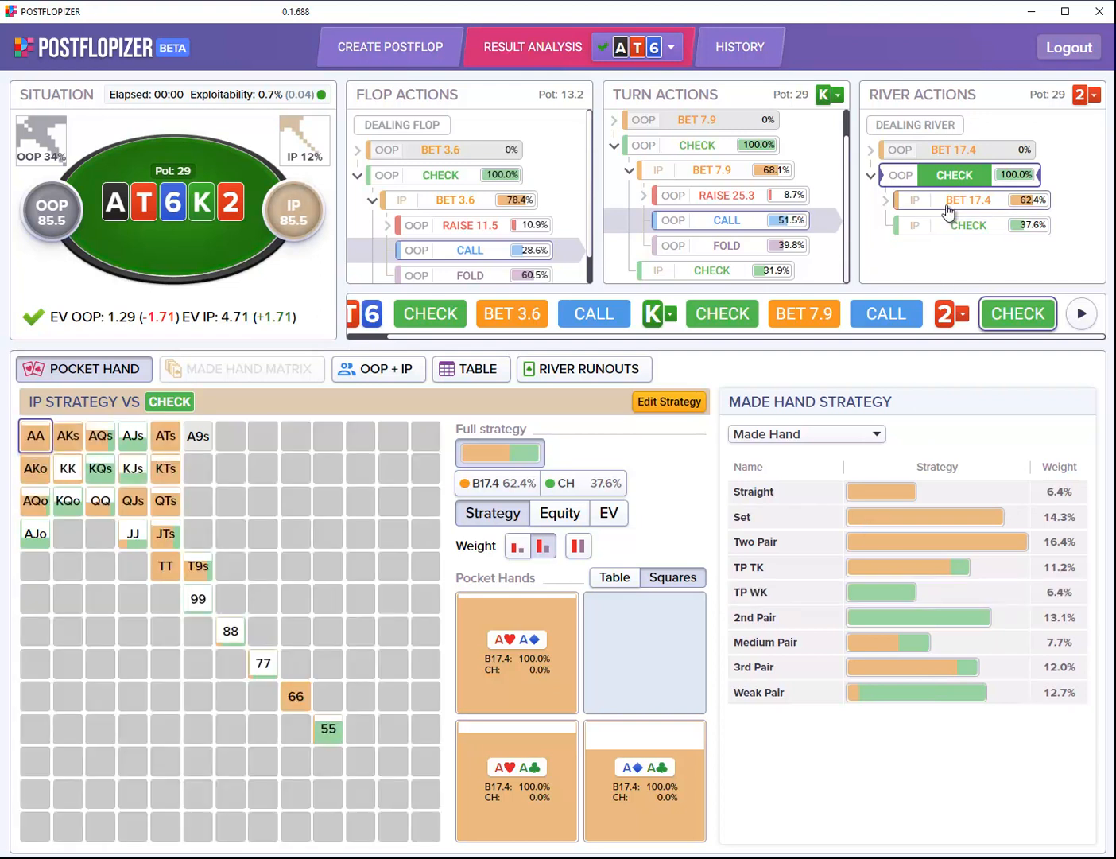
{"action": "left_click", "coordinate": [948, 210]}
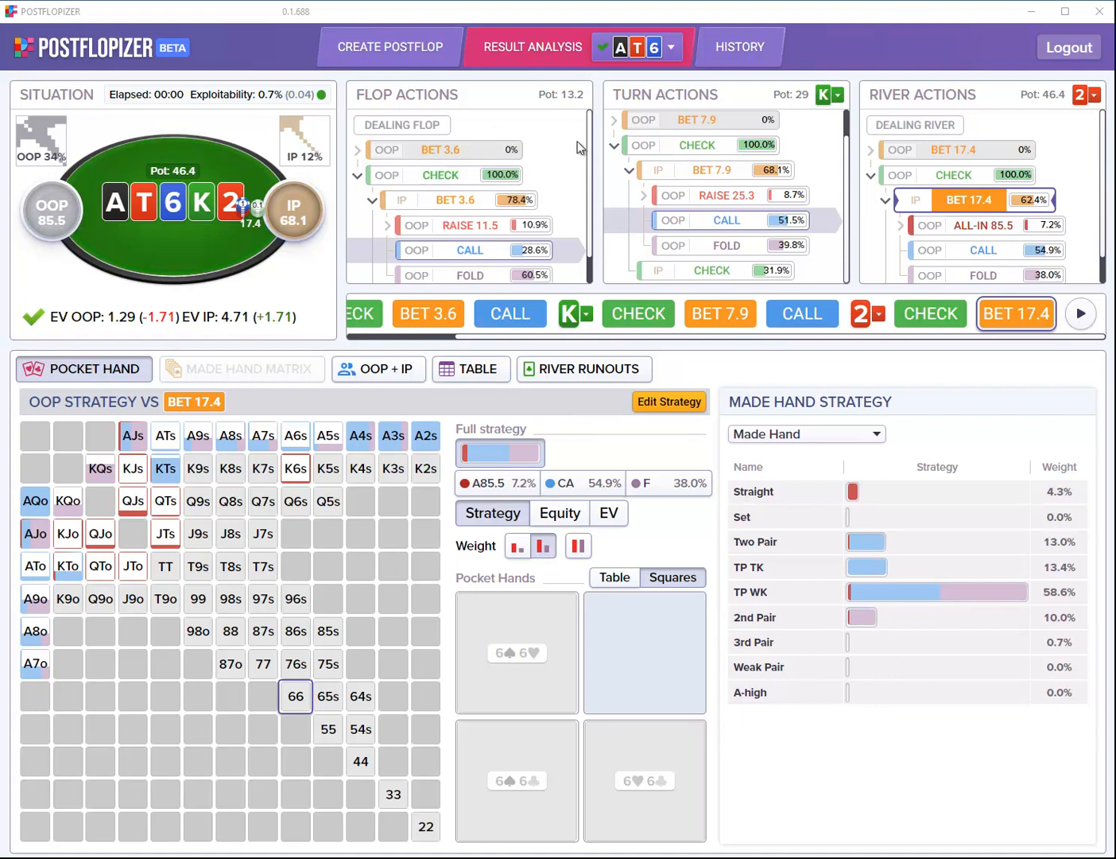
In OOP's strategy at the Dealing Flop node, lock the offsuit aces A7o to AQo to a pure 3.6 bet.
{"action": "left_click", "coordinate": [451, 181]}
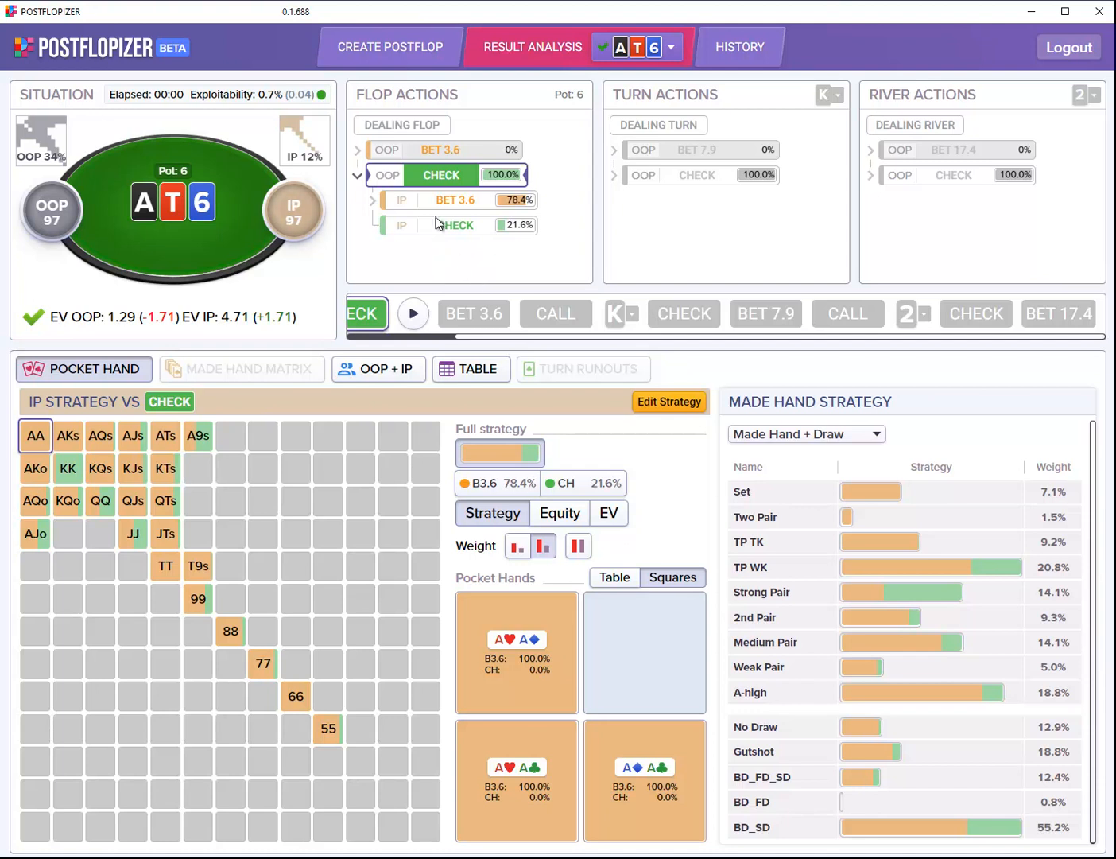
{"action": "left_click", "coordinate": [413, 127]}
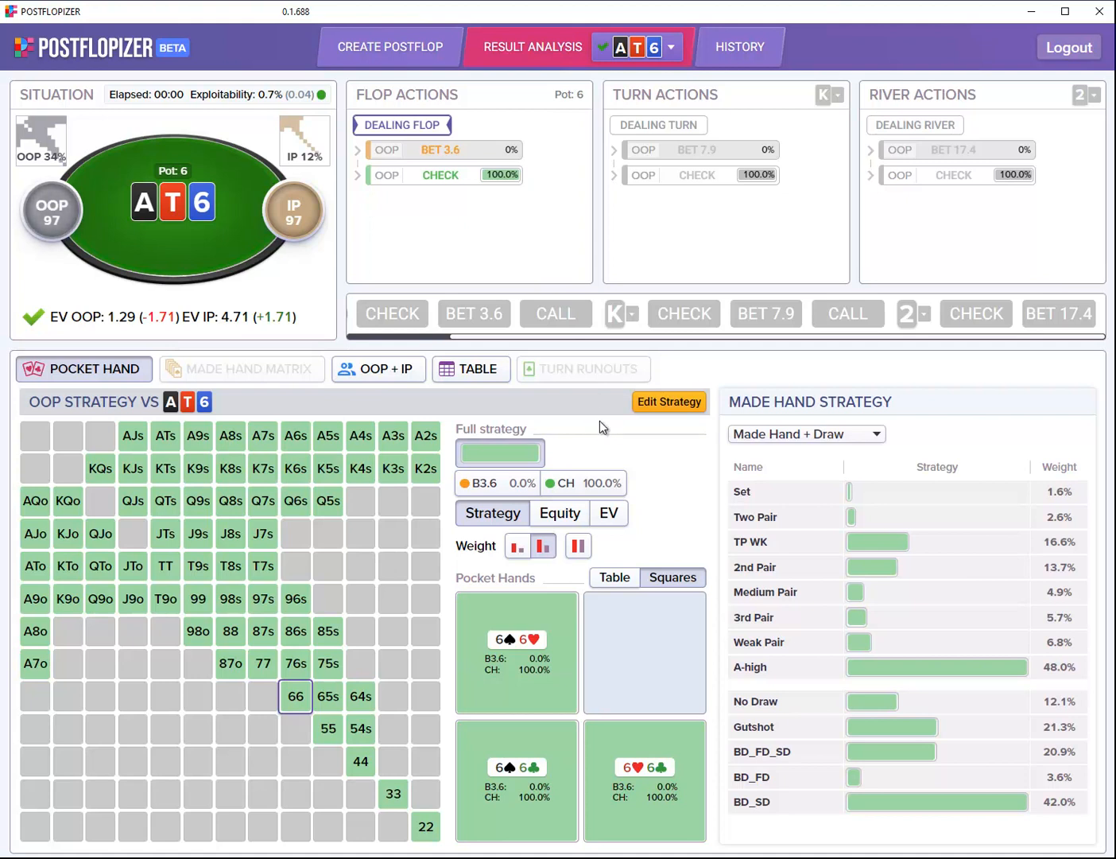
{"action": "left_click", "coordinate": [664, 407]}
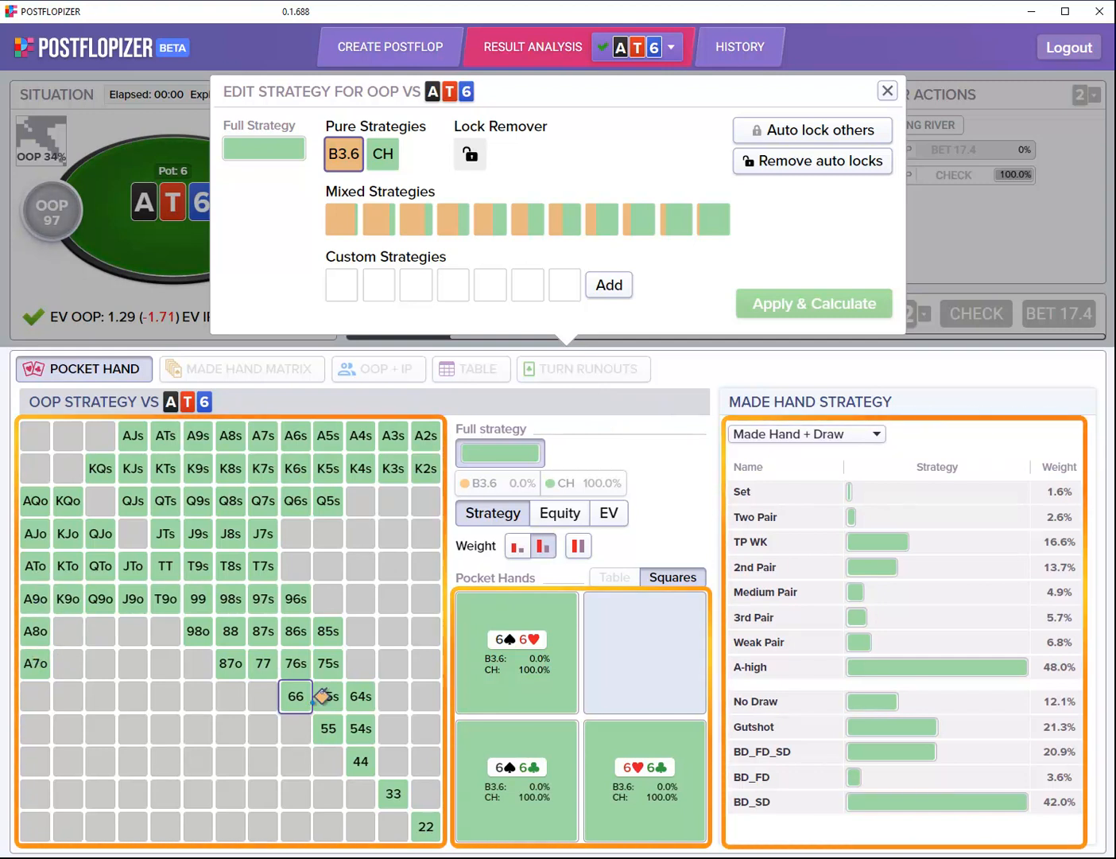
{"action": "left_click", "coordinate": [35, 663]}
{"action": "left_click", "coordinate": [35, 631]}
{"action": "left_click", "coordinate": [35, 598]}
{"action": "left_click", "coordinate": [35, 565]}
{"action": "left_click", "coordinate": [35, 534]}
{"action": "left_click", "coordinate": [35, 499]}
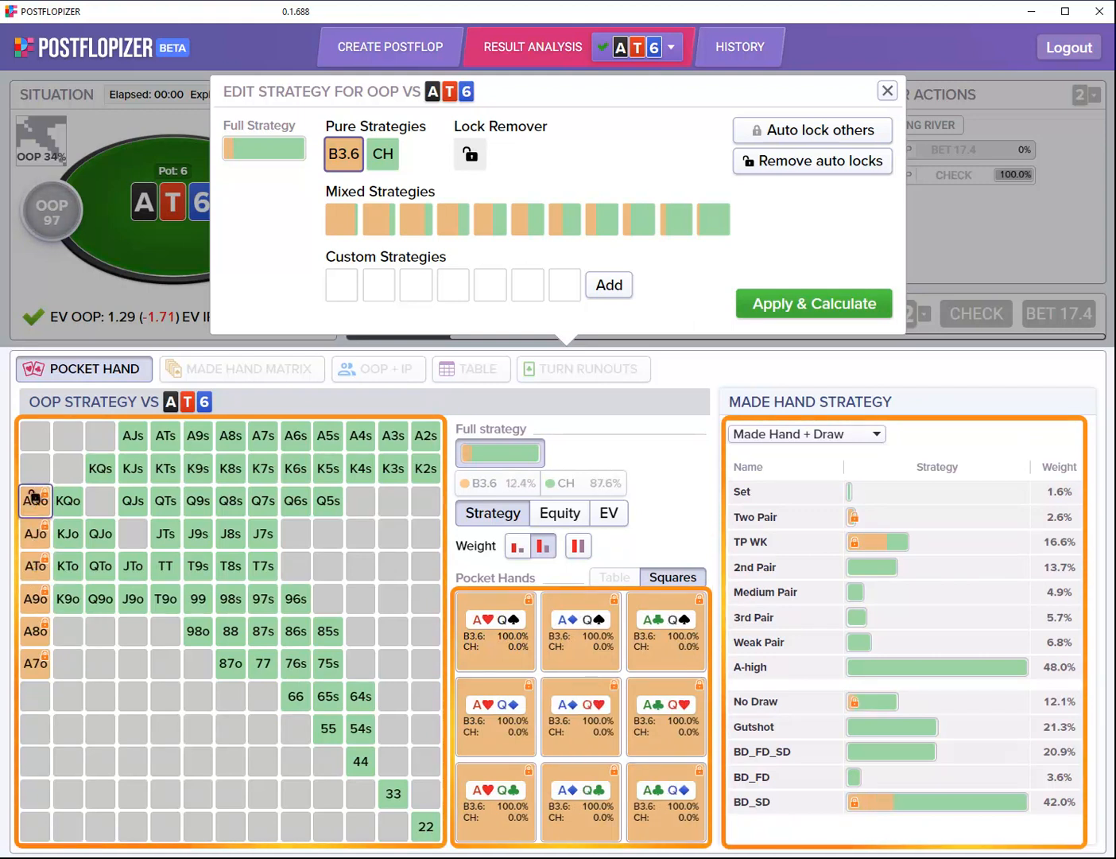
Lock OOP's suited aces from AJs down to A2s to a pure 3.6 bet.
{"action": "left_click", "coordinate": [133, 437]}
{"action": "left_click", "coordinate": [166, 437]}
{"action": "left_click", "coordinate": [200, 437]}
{"action": "left_click", "coordinate": [231, 437]}
{"action": "left_click", "coordinate": [264, 437]}
{"action": "left_click", "coordinate": [296, 436]}
{"action": "left_click", "coordinate": [328, 436]}
{"action": "left_click", "coordinate": [362, 436]}
{"action": "left_click", "coordinate": [394, 437]}
{"action": "left_click", "coordinate": [429, 436]}
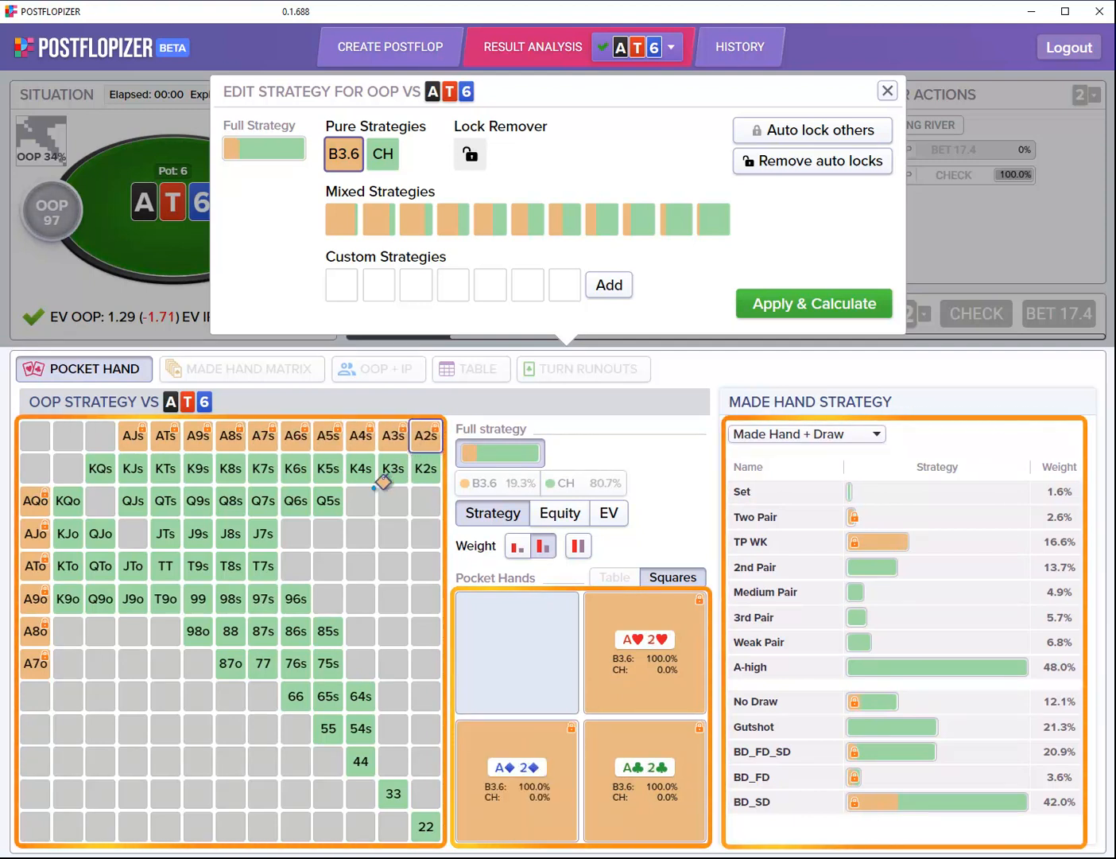
Lock OOP's TT and 66 to a pure 3.6 bet, and recalculate the solution with the edited strategy.
{"action": "left_click", "coordinate": [166, 566]}
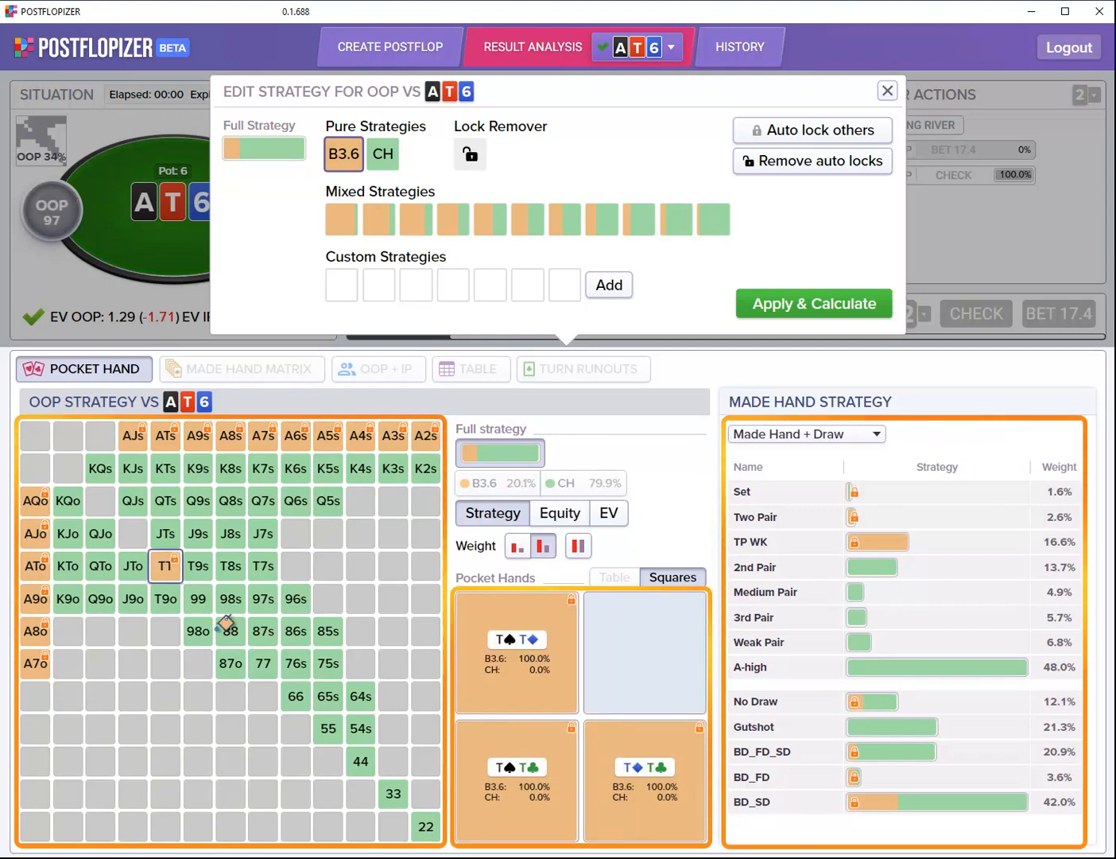
{"action": "left_click", "coordinate": [295, 694]}
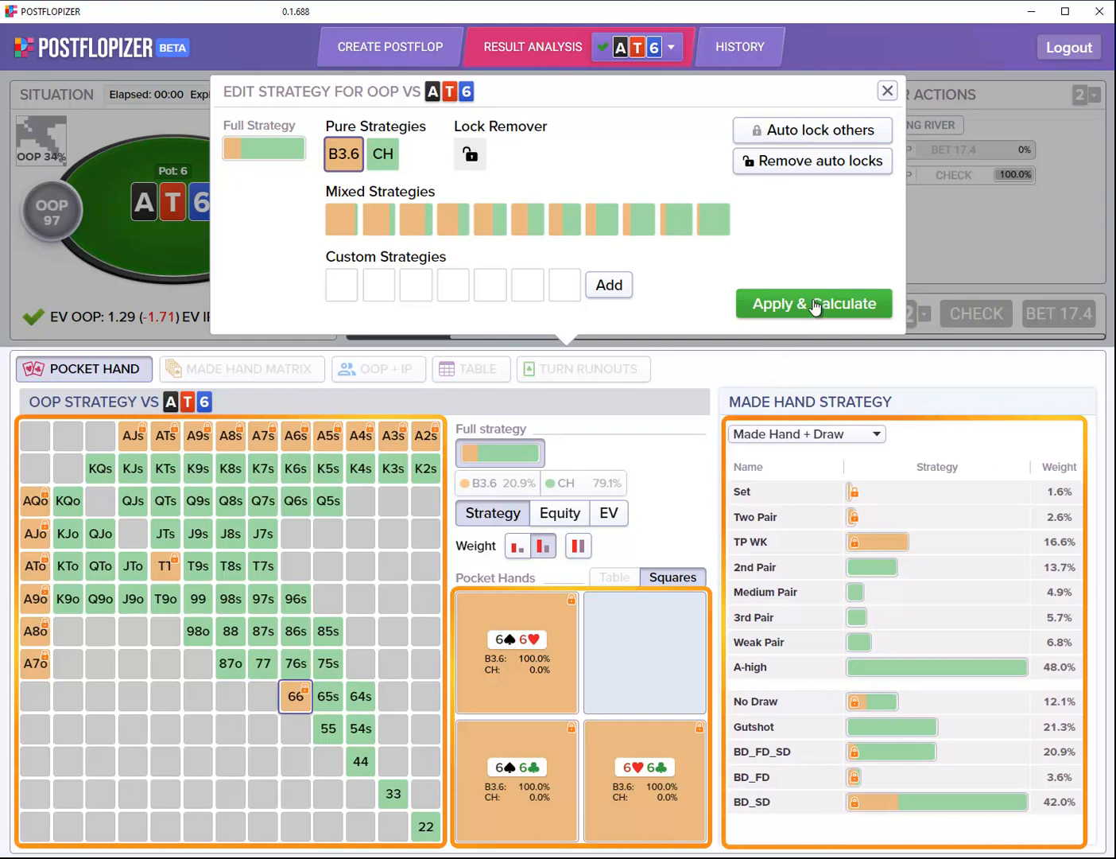
{"action": "left_click", "coordinate": [815, 303]}
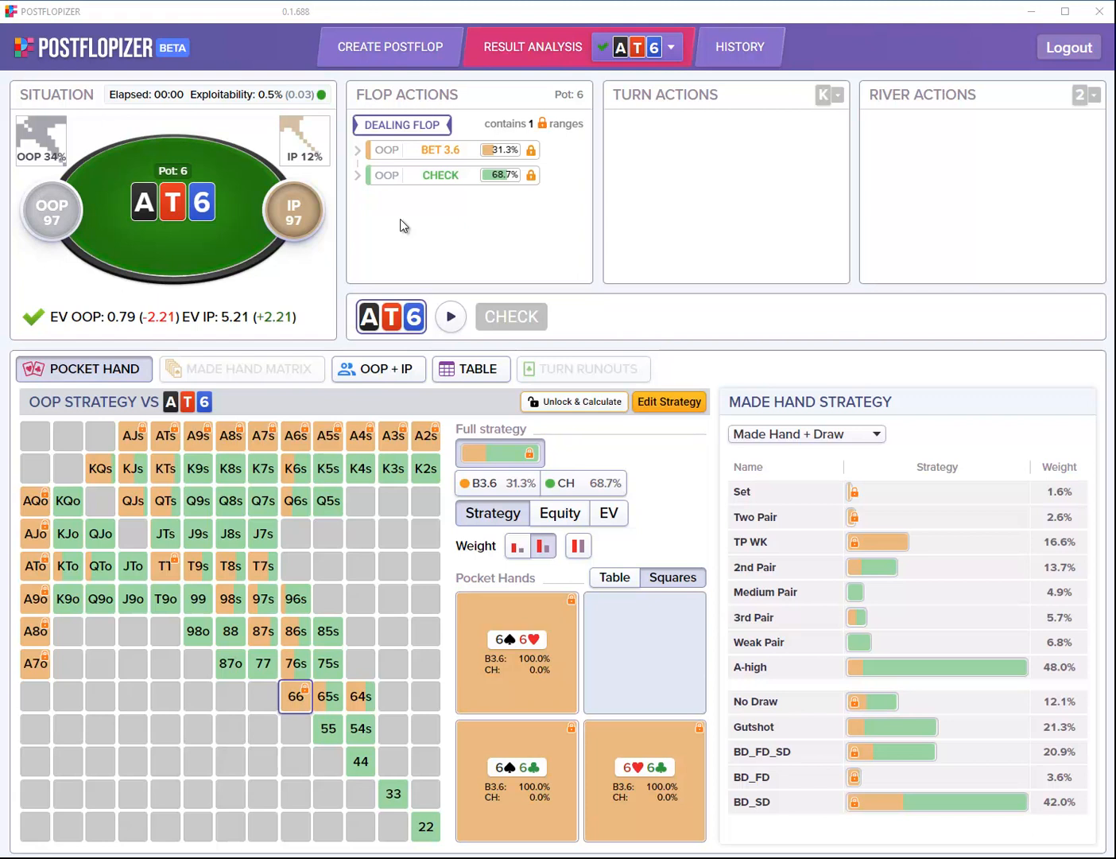
Examine IP's recalculated strategy against OOP's 3.6 flop bet and against OOP's check.
{"action": "left_click", "coordinate": [450, 152]}
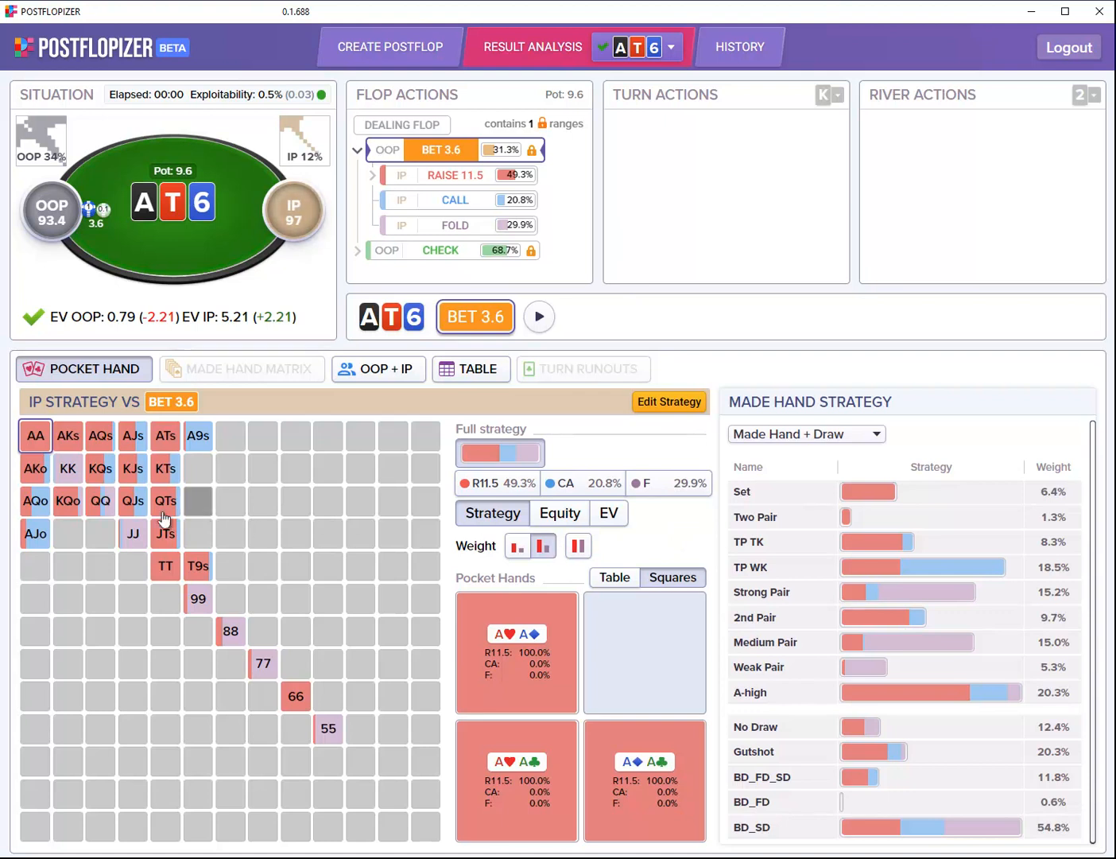
{"action": "left_click", "coordinate": [69, 471]}
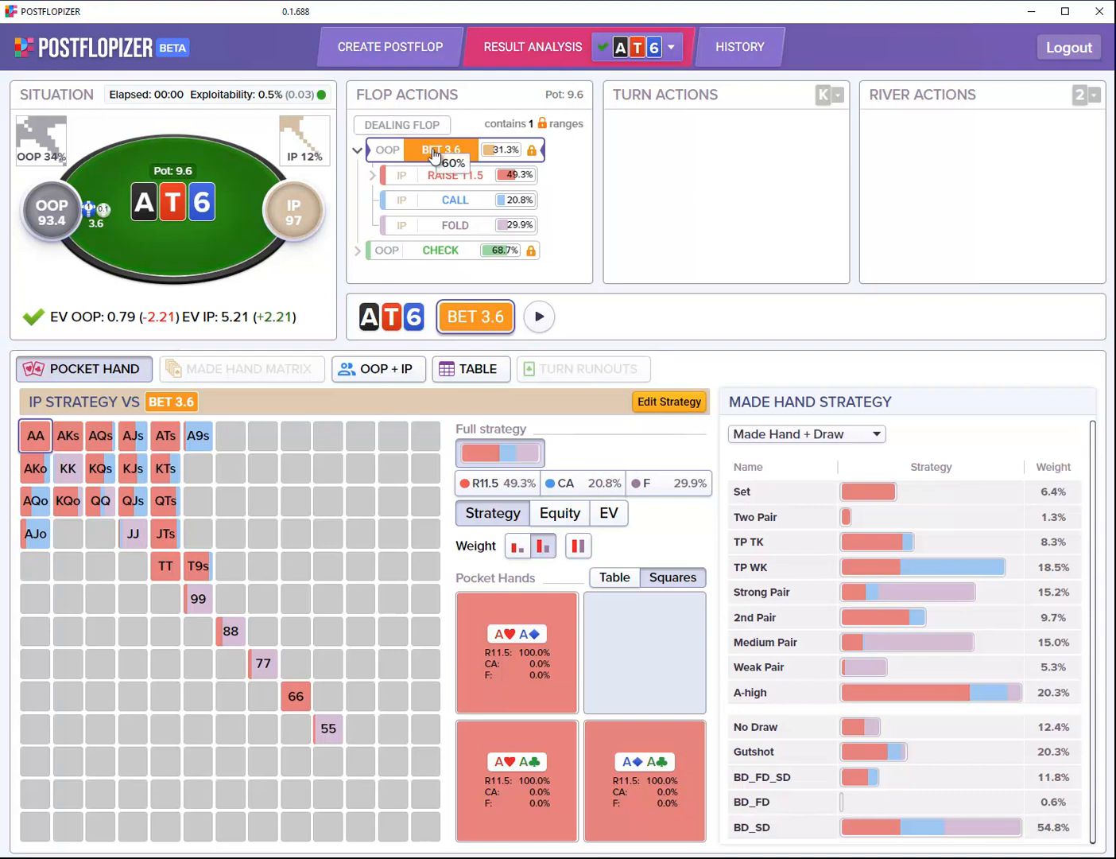
{"action": "left_click", "coordinate": [454, 255]}
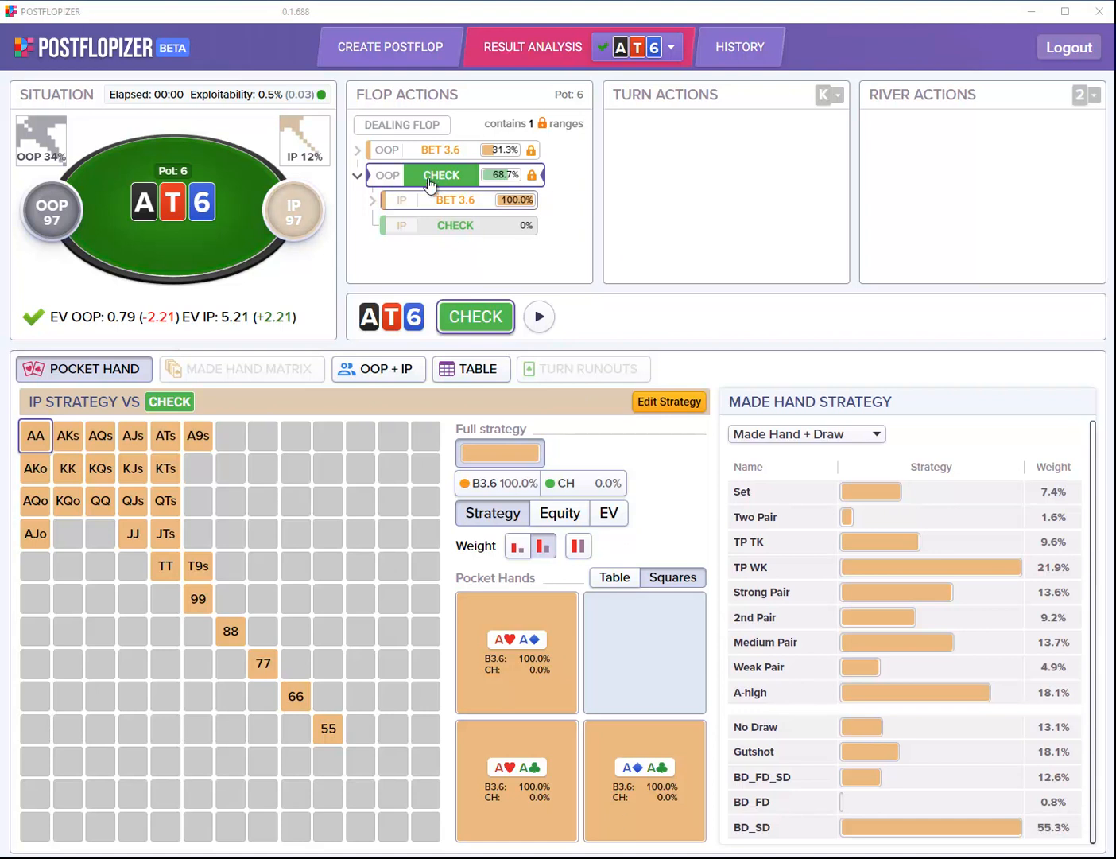
Replace the flop of the postflop setup with the 7, 6 and 5 of diamonds, and calculate the new spot.
{"action": "left_click", "coordinate": [397, 45]}
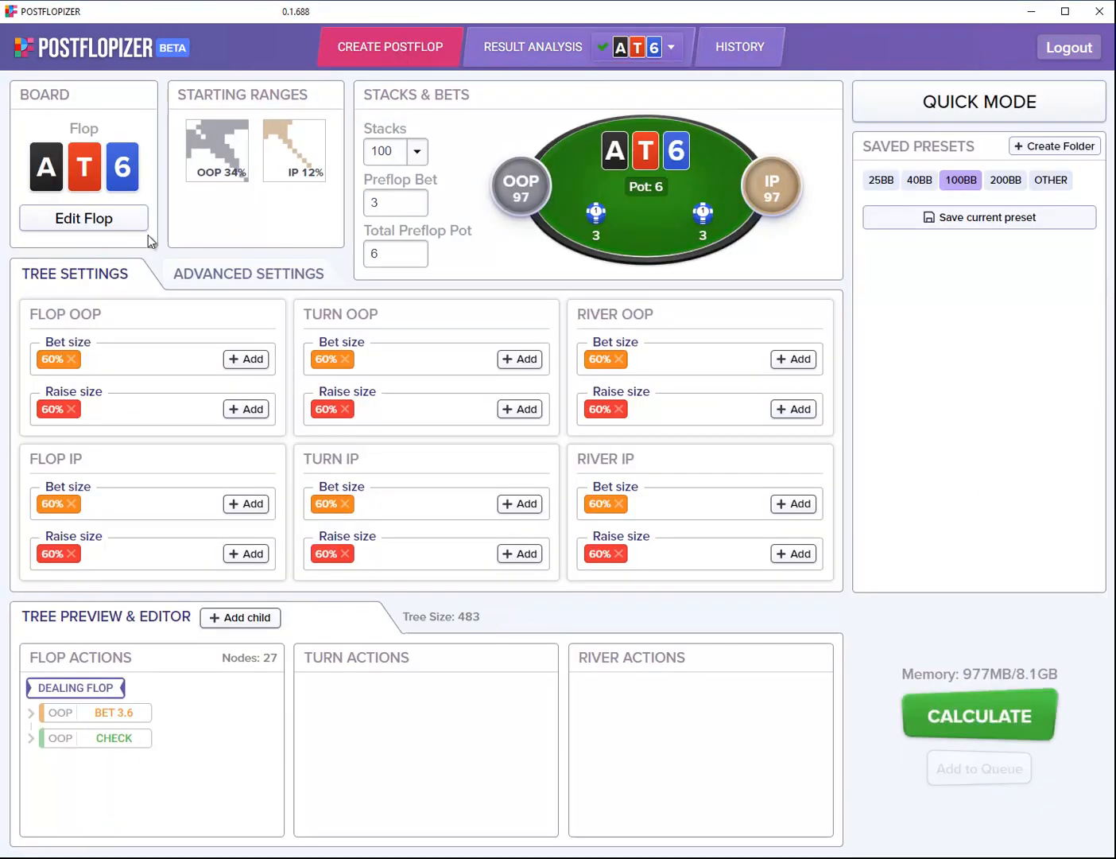
{"action": "left_click", "coordinate": [78, 226]}
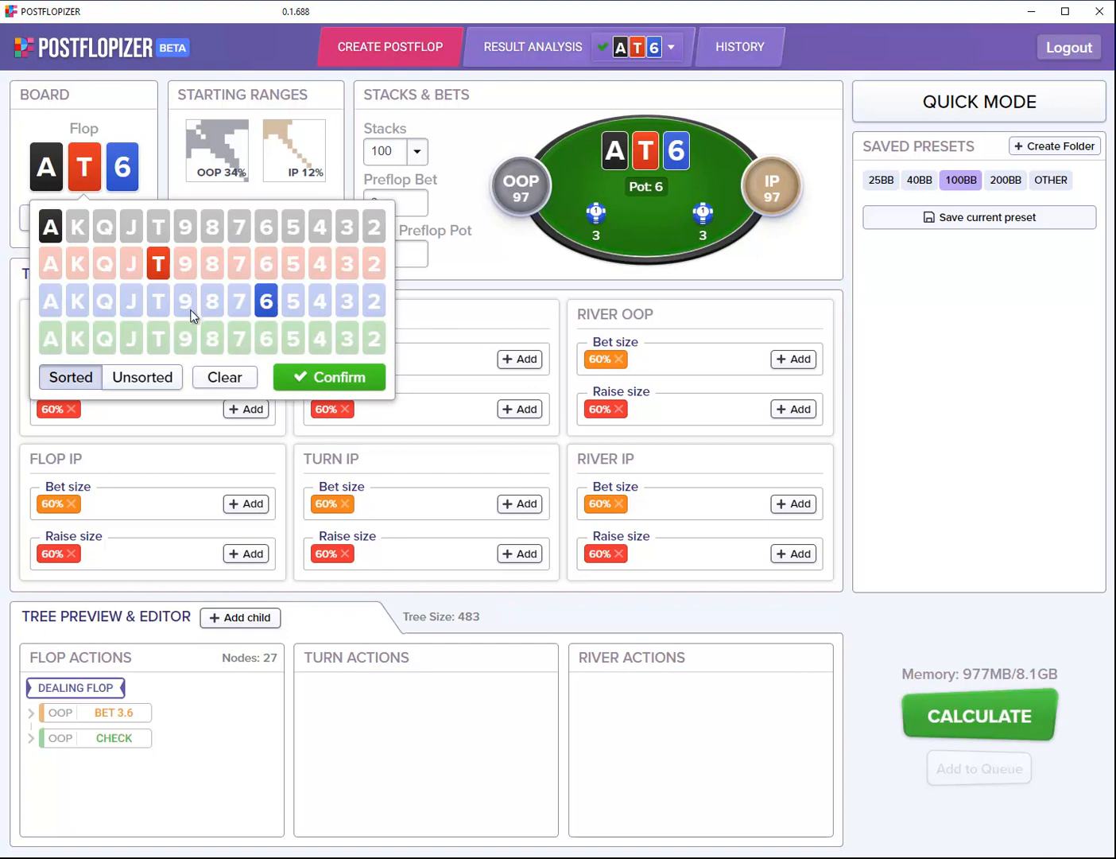
{"action": "left_click", "coordinate": [226, 383]}
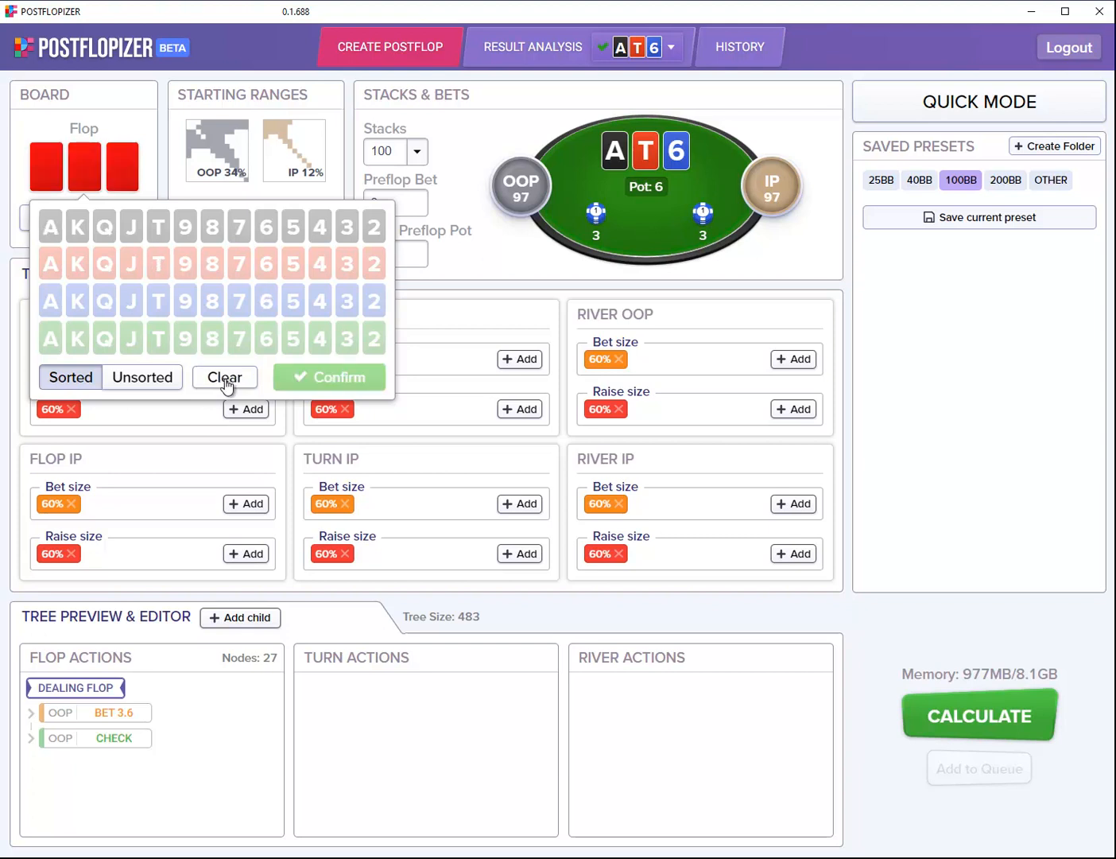
{"action": "left_click", "coordinate": [238, 303]}
{"action": "left_click", "coordinate": [264, 306]}
{"action": "left_click", "coordinate": [292, 309]}
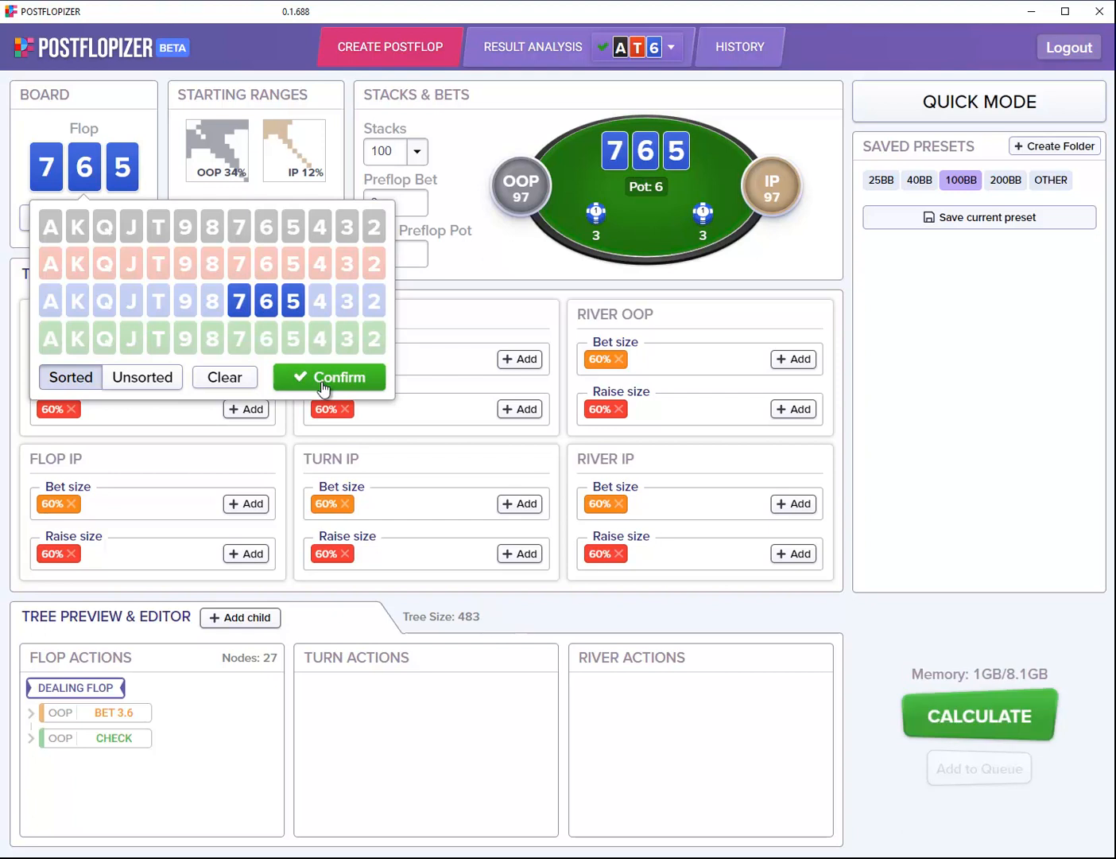
{"action": "left_click", "coordinate": [324, 386]}
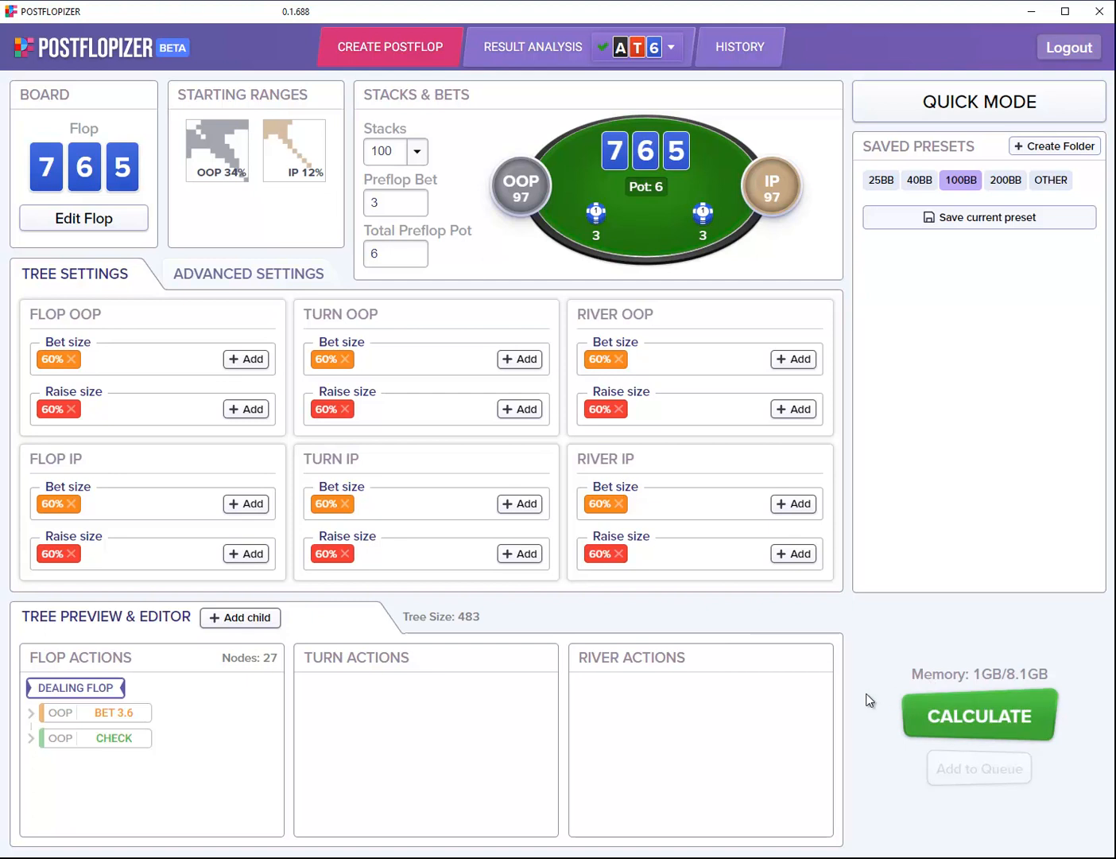
{"action": "left_click", "coordinate": [938, 720]}
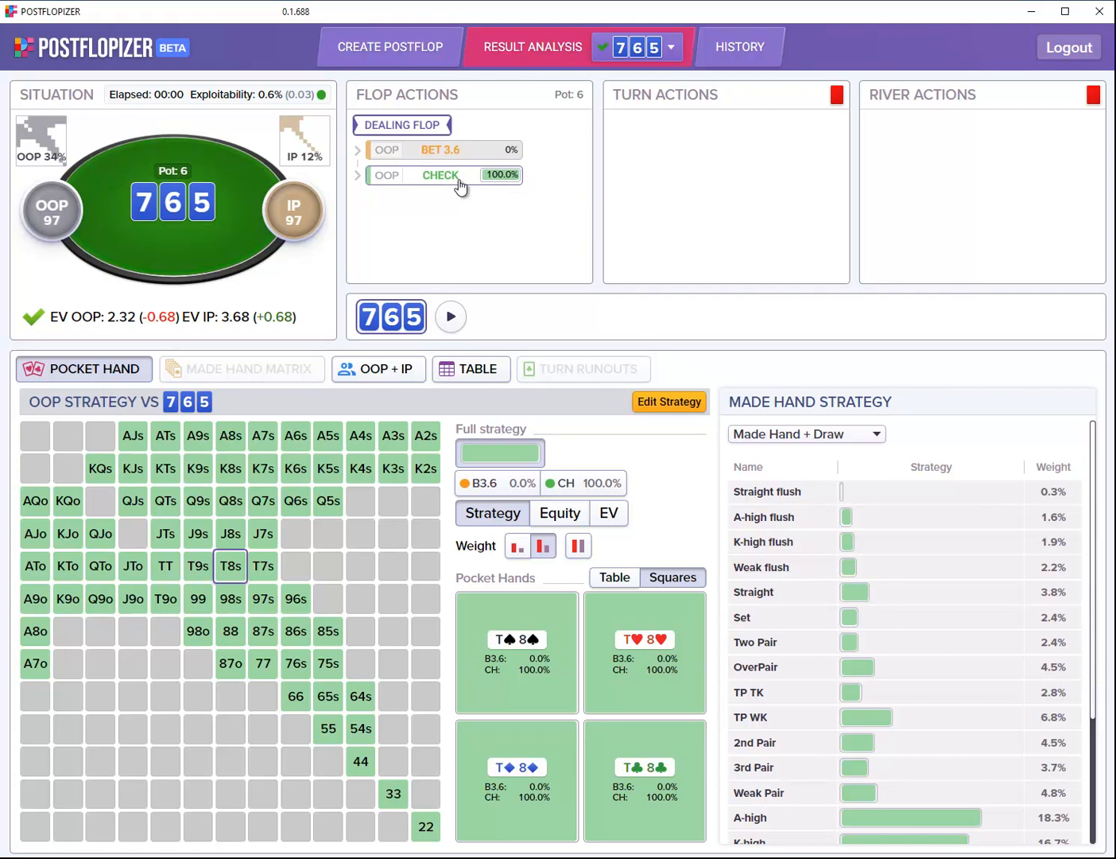
Examine the flop line OOP check, IP bet 3.6, OOP call, and view OOP's turn strategy on the 8 of diamonds.
{"action": "left_click", "coordinate": [459, 182]}
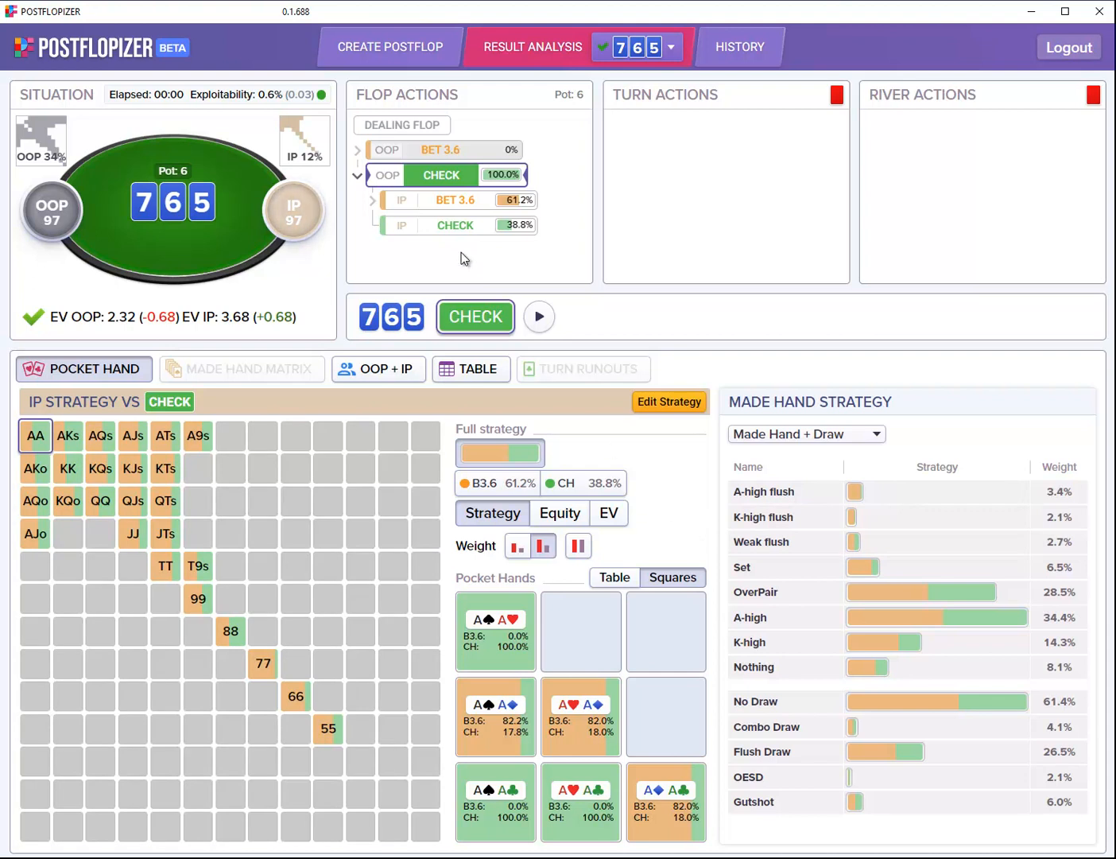
{"action": "left_click", "coordinate": [466, 202]}
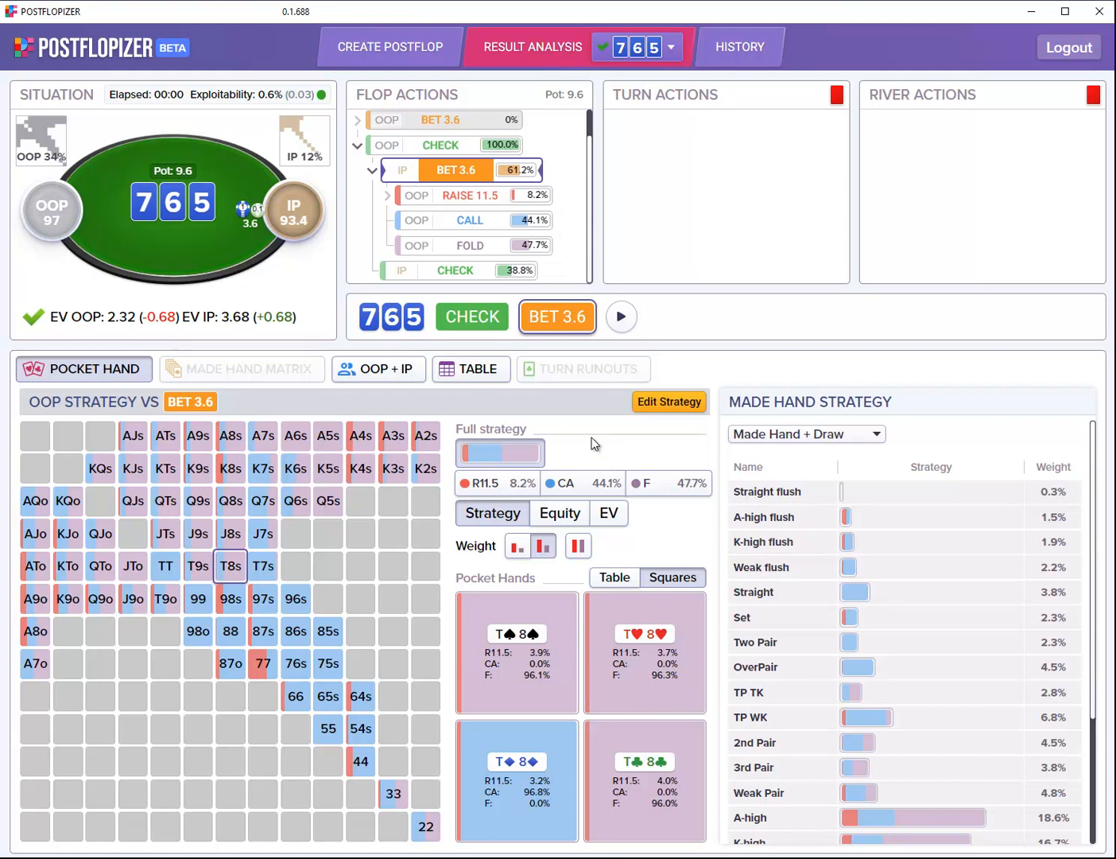
{"action": "left_click", "coordinate": [487, 221]}
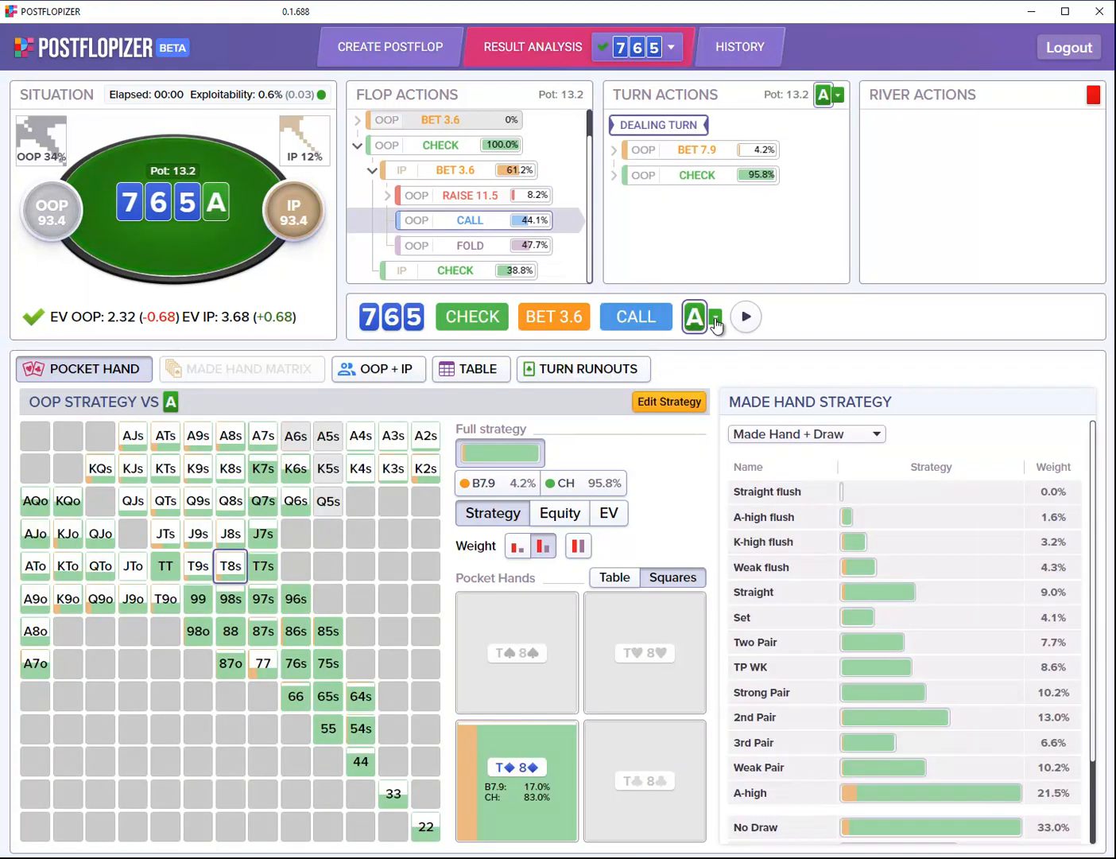
{"action": "left_click", "coordinate": [716, 320]}
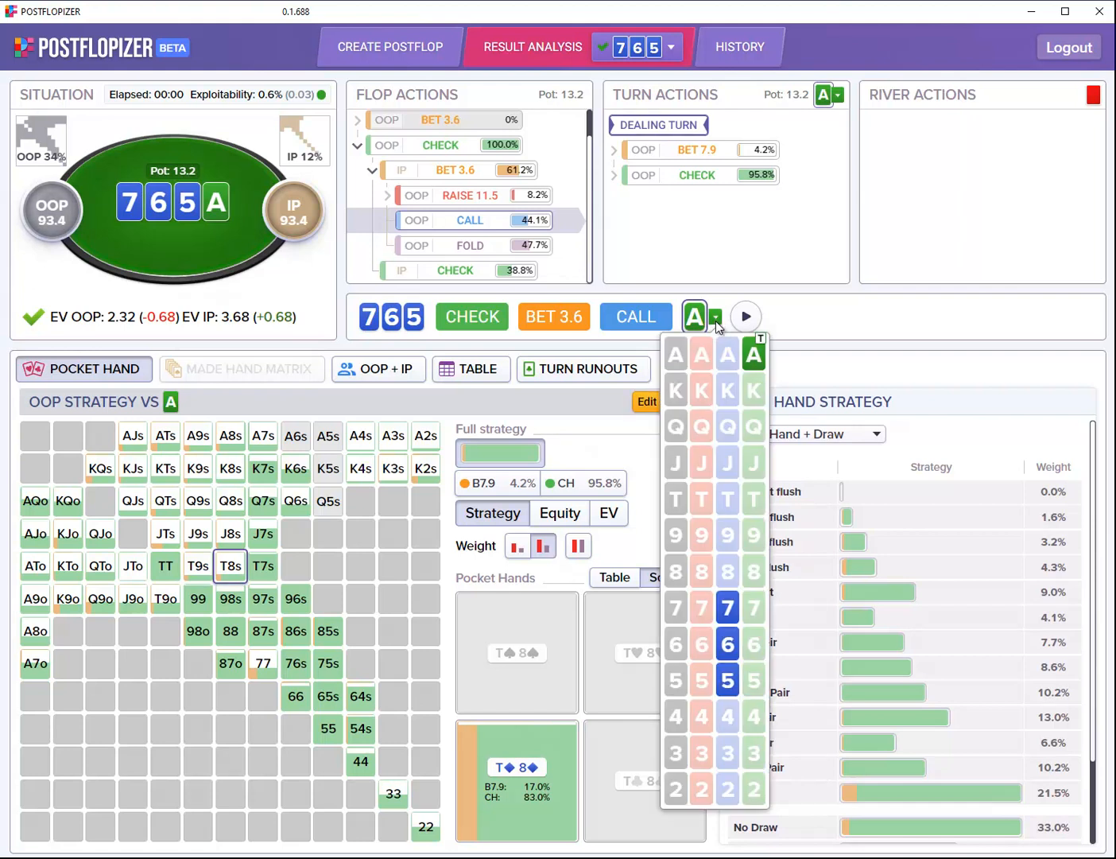
{"action": "left_click", "coordinate": [734, 572]}
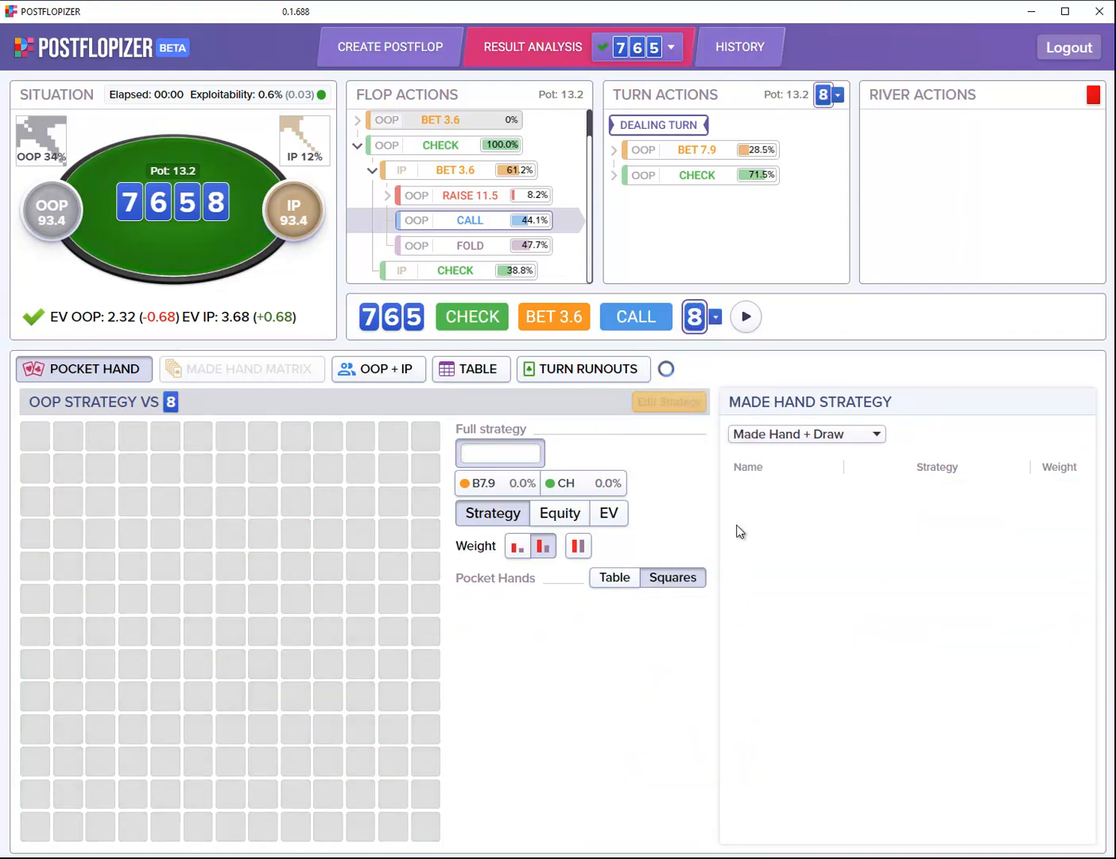